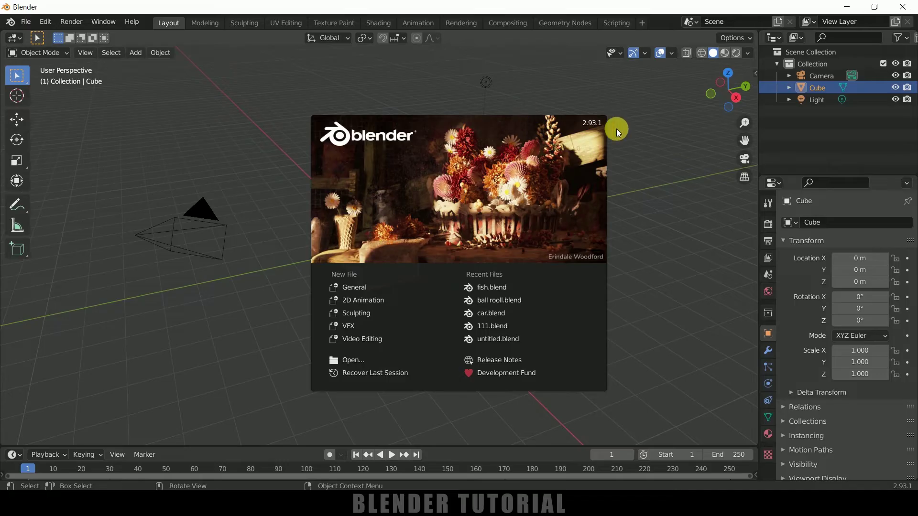
- Dismiss the splash, select everything and delete the default camera, cube and light
{"action": "left_click", "coordinate": [683, 186]}
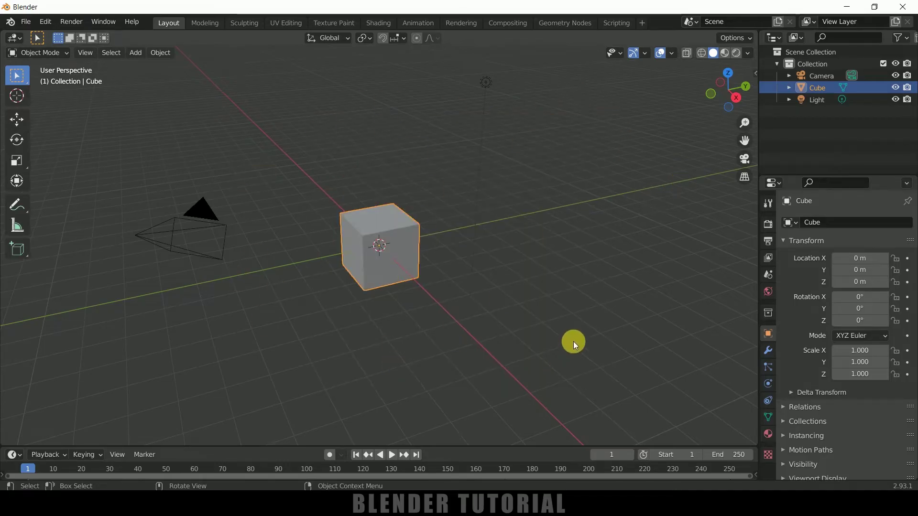
{"action": "key", "text": "a"}
{"action": "key", "text": "Delete"}
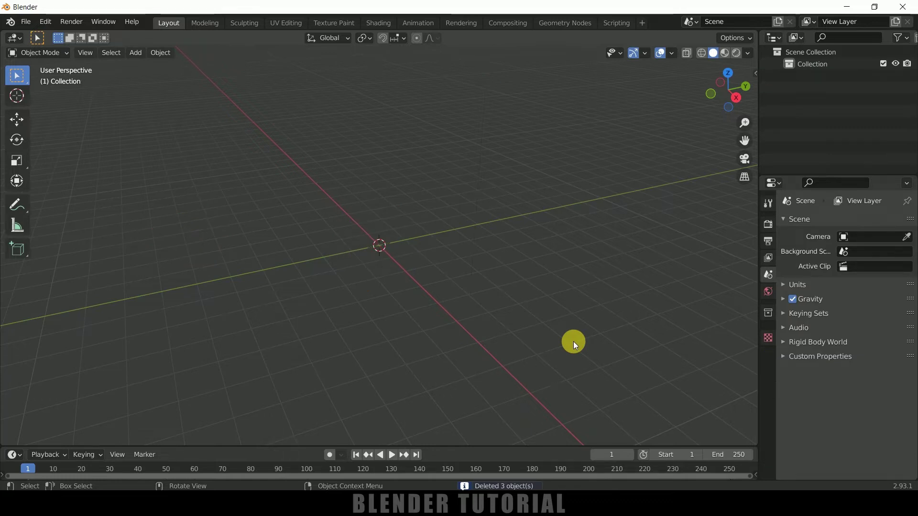
- Import the Appy apple.obj model as a Wavefront OBJ into the empty scene
{"action": "left_click", "coordinate": [25, 22]}
{"action": "mouse_move", "coordinate": [45, 183]}
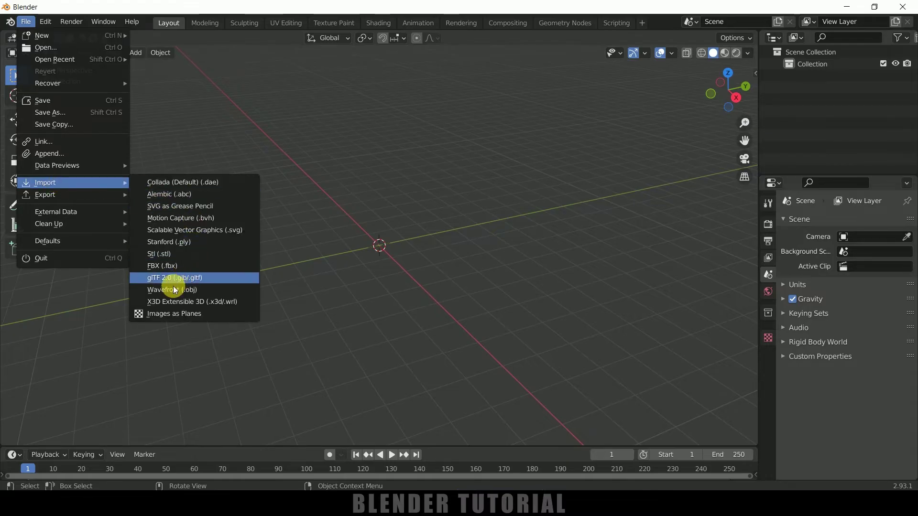
{"action": "left_click", "coordinate": [173, 290]}
{"action": "left_click", "coordinate": [189, 328]}
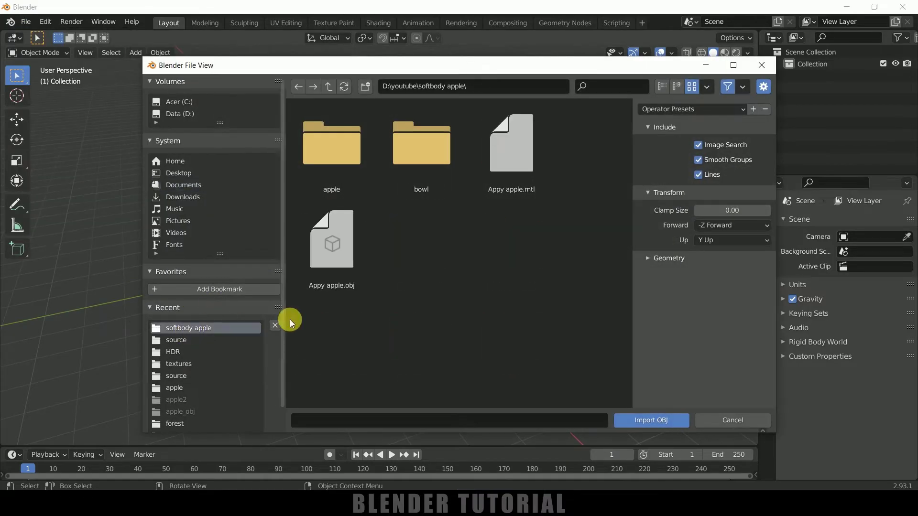
{"action": "left_click", "coordinate": [311, 262]}
{"action": "left_click", "coordinate": [646, 419]}
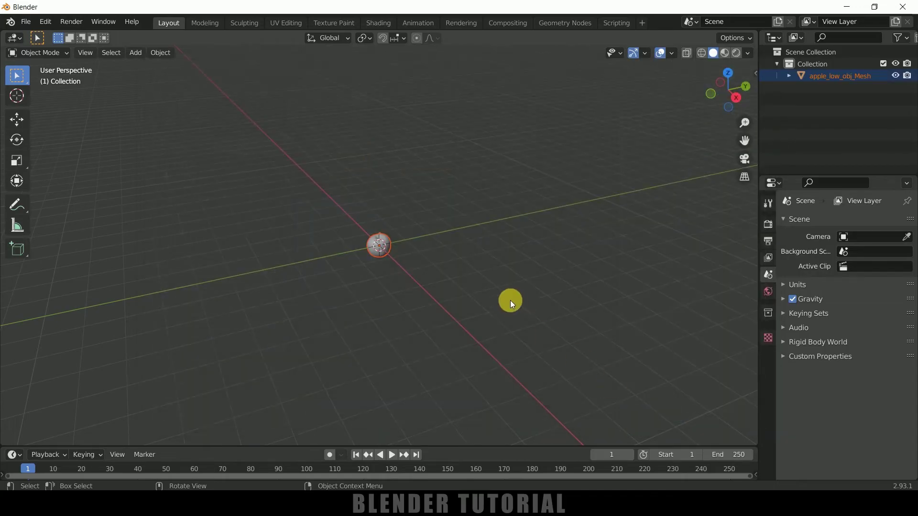
- Lift the apple straight up along Z to about 3.7 m above the origin
{"action": "mouse_move", "coordinate": [500, 298]}
{"action": "middle_mouse_down"}
{"action": "mouse_move", "coordinate": [497, 287]}
{"action": "mouse_move", "coordinate": [405, 259]}
{"action": "middle_mouse_up"}
{"action": "key", "text": "alt+a"}
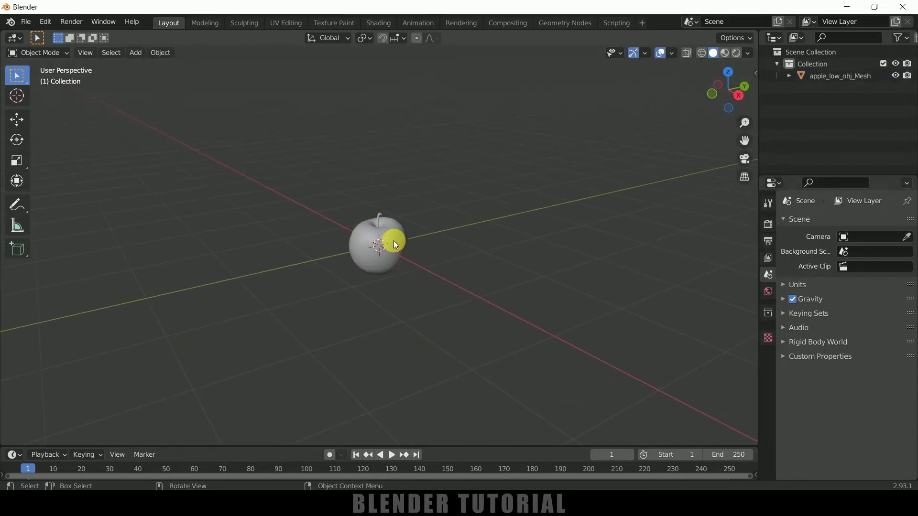
{"action": "left_click", "coordinate": [393, 245]}
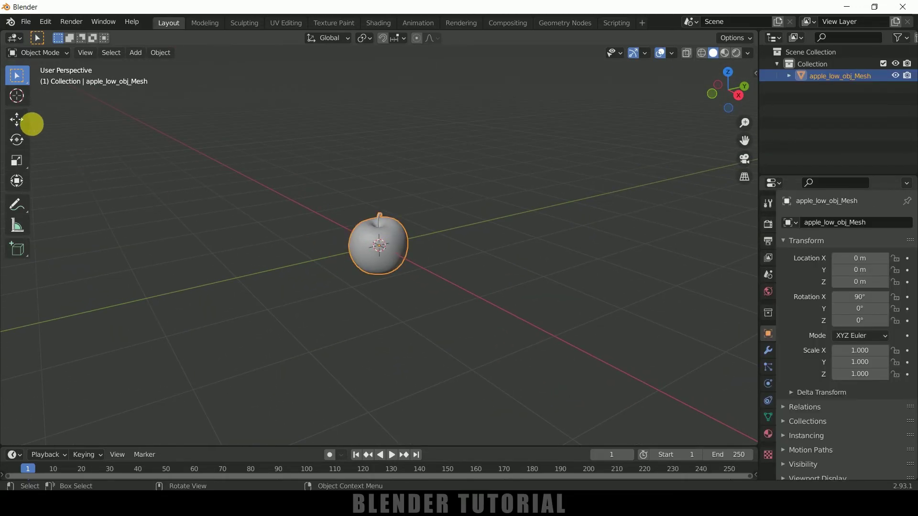
{"action": "left_click", "coordinate": [27, 120]}
{"action": "left_click_drag", "start_coordinate": [381, 210], "coordinate": [404, 109]}
{"action": "left_click", "coordinate": [442, 207]}
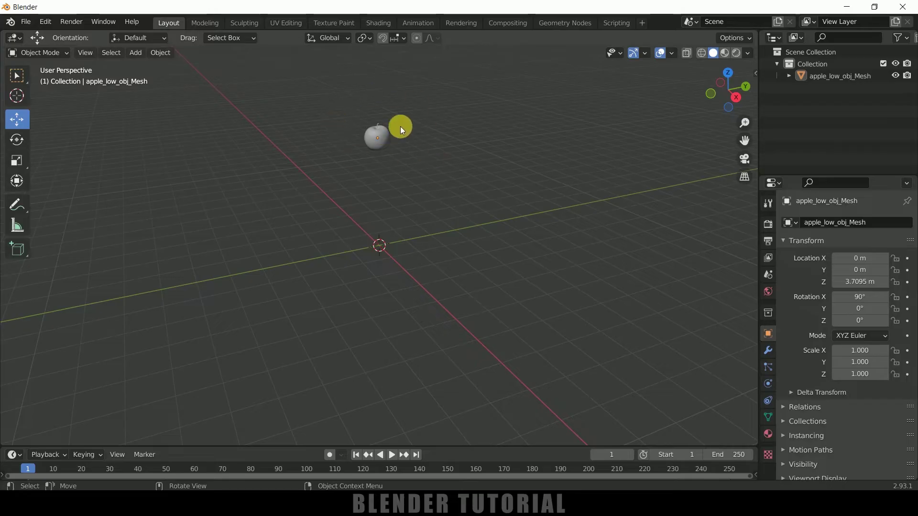
- Make the apple an Active rigid body colliding with its Mesh shape
{"action": "left_click", "coordinate": [382, 143]}
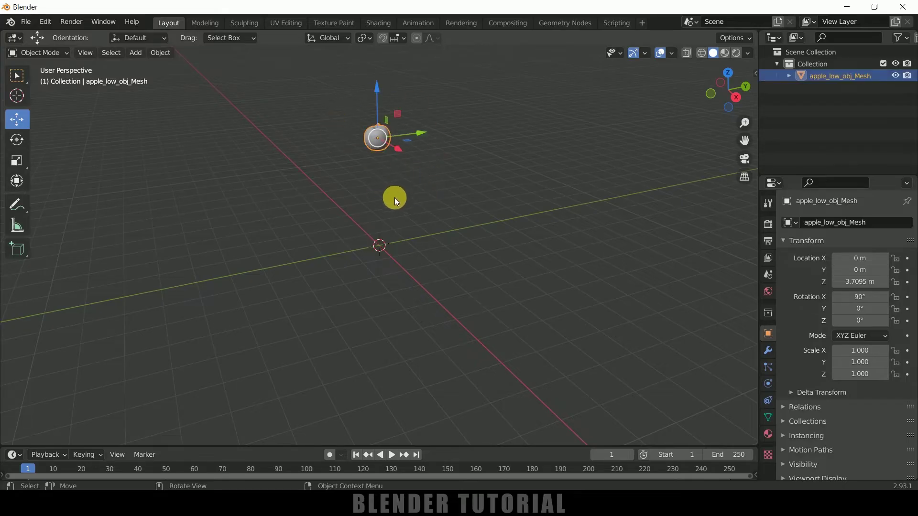
{"action": "left_click", "coordinate": [768, 384]}
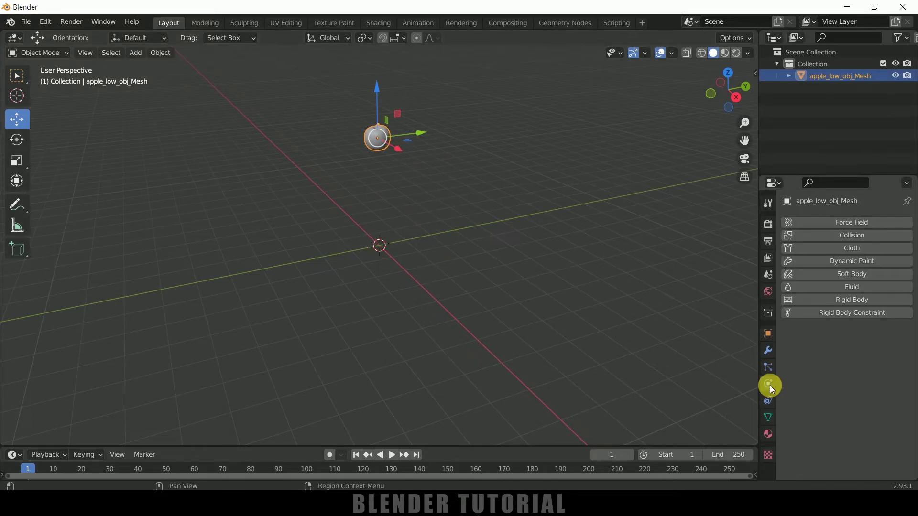
{"action": "left_click", "coordinate": [851, 299]}
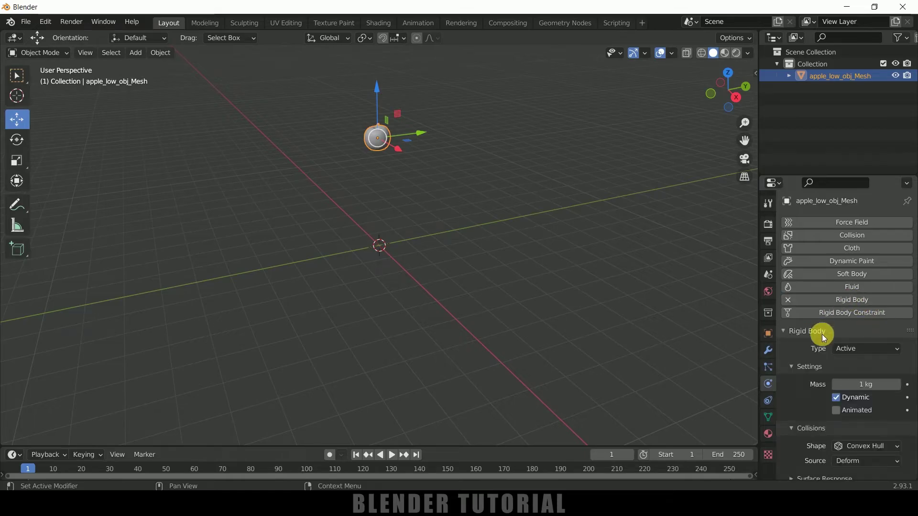
{"action": "left_click", "coordinate": [856, 349]}
{"action": "left_click", "coordinate": [858, 367]}
{"action": "scroll", "coordinate": [819, 387], "scroll_direction": "down", "scroll_amount": 2}
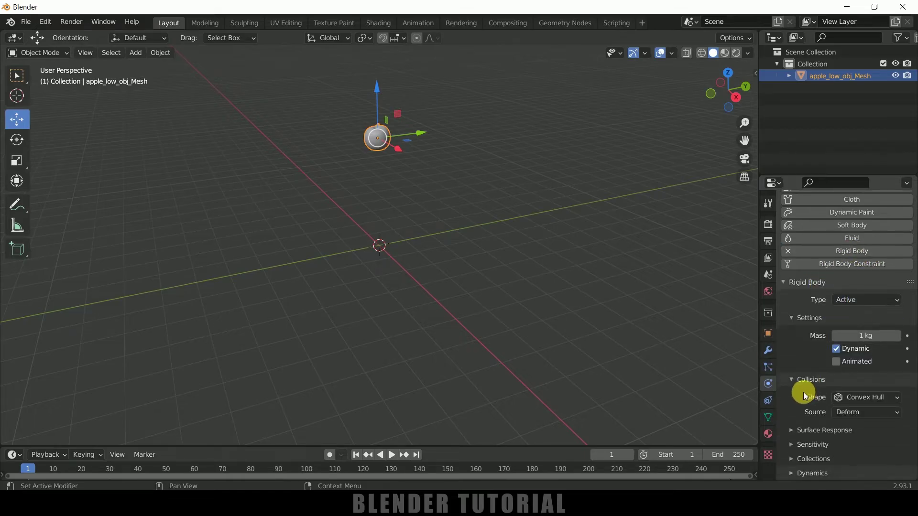
{"action": "left_click", "coordinate": [870, 397]}
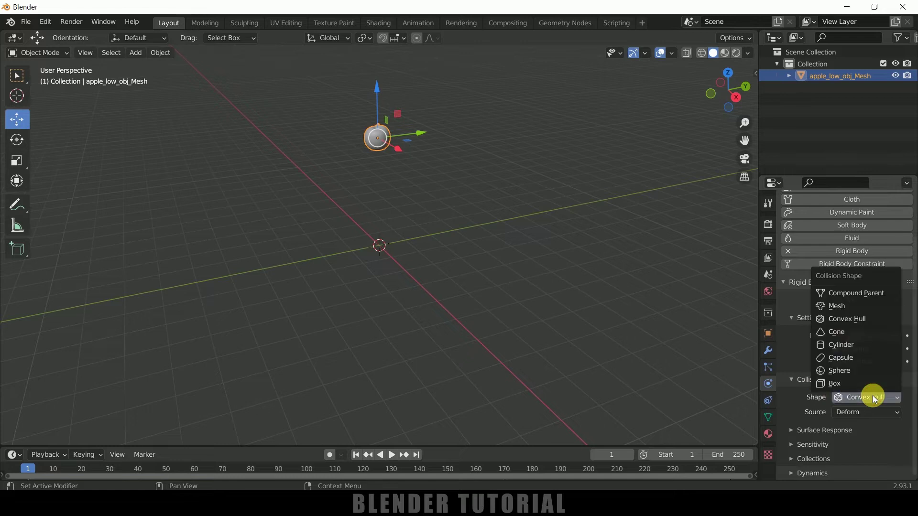
{"action": "left_click", "coordinate": [837, 306]}
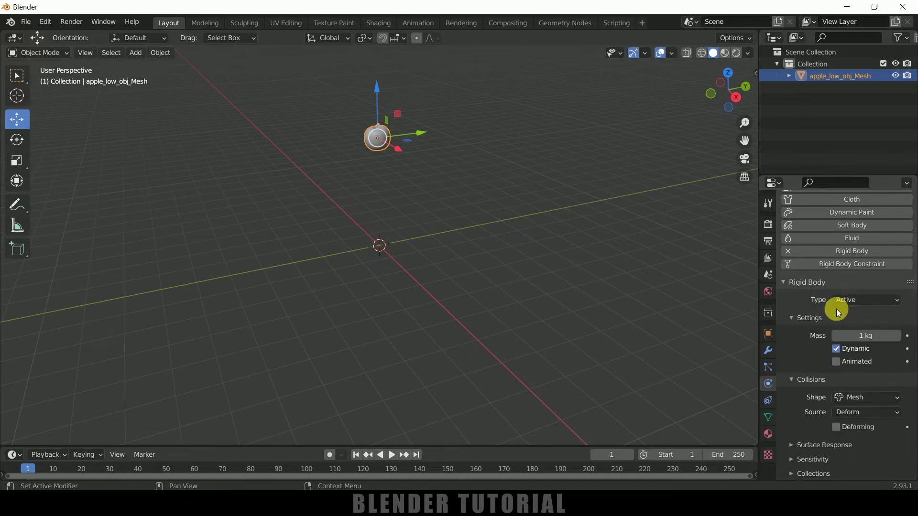
- Test the fall on playback, then add a plane at the origin and scale it up into a large ground
{"action": "left_click", "coordinate": [394, 454]}
{"action": "left_click", "coordinate": [393, 455]}
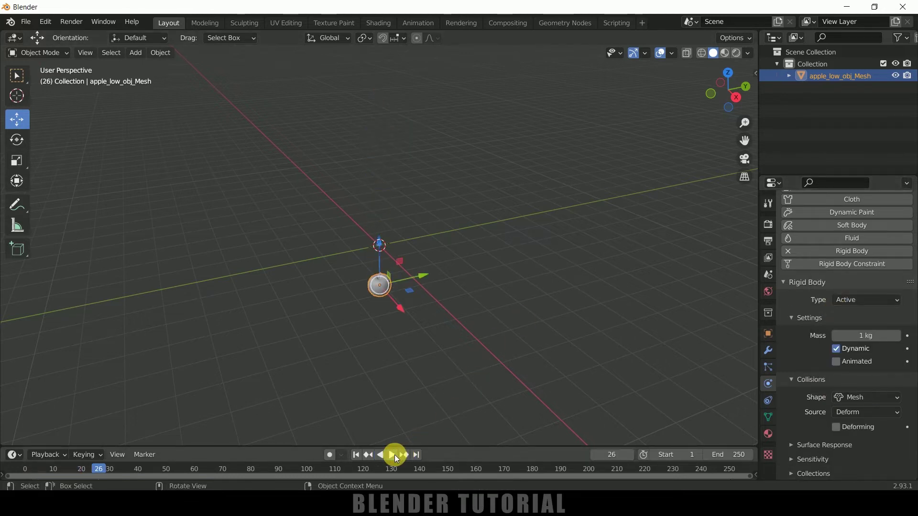
{"action": "left_click", "coordinate": [357, 455]}
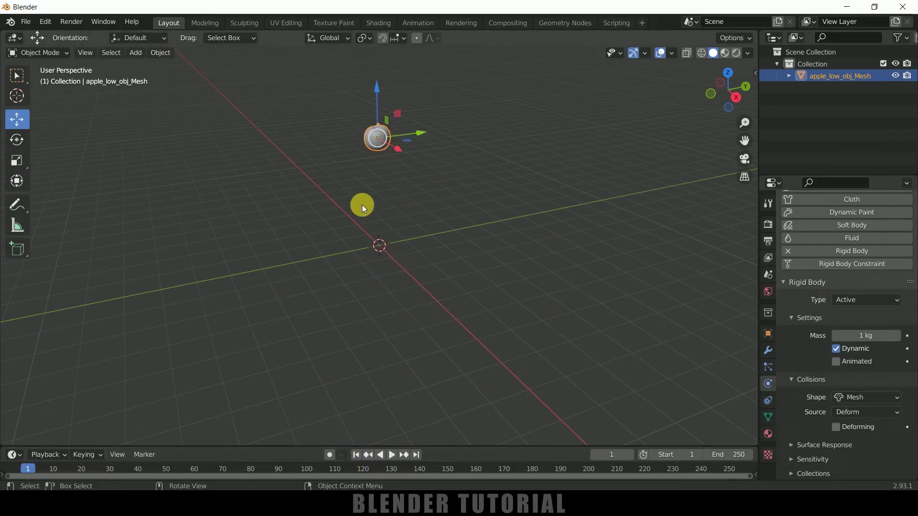
{"action": "left_click", "coordinate": [137, 54]}
{"action": "left_click", "coordinate": [231, 66]}
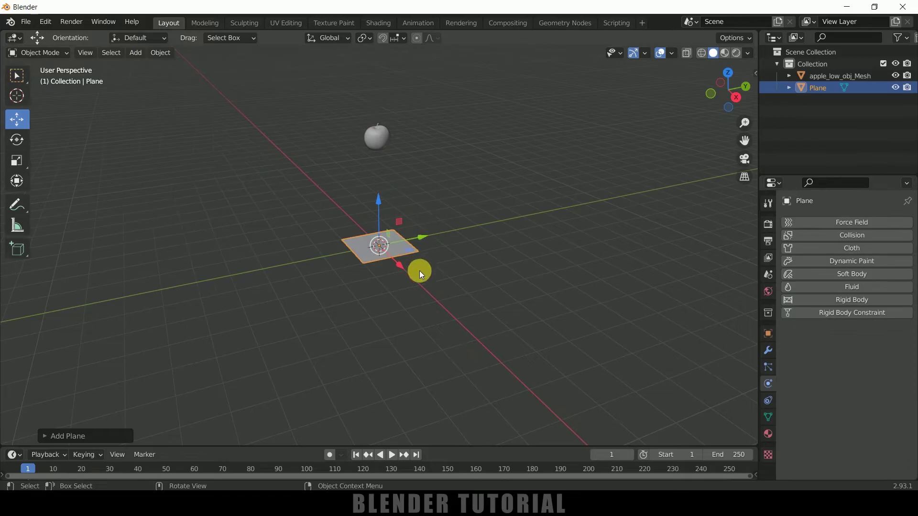
{"action": "key", "text": "s"}
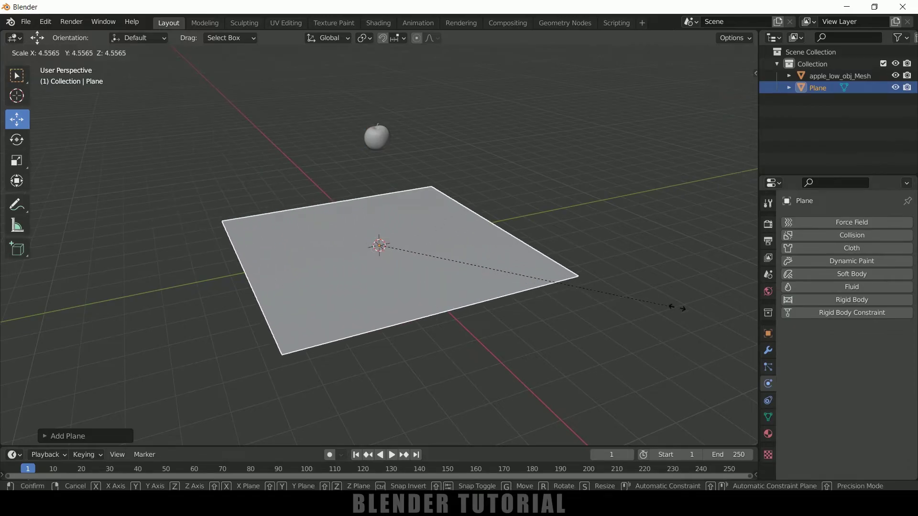
{"action": "left_click", "coordinate": [273, 338]}
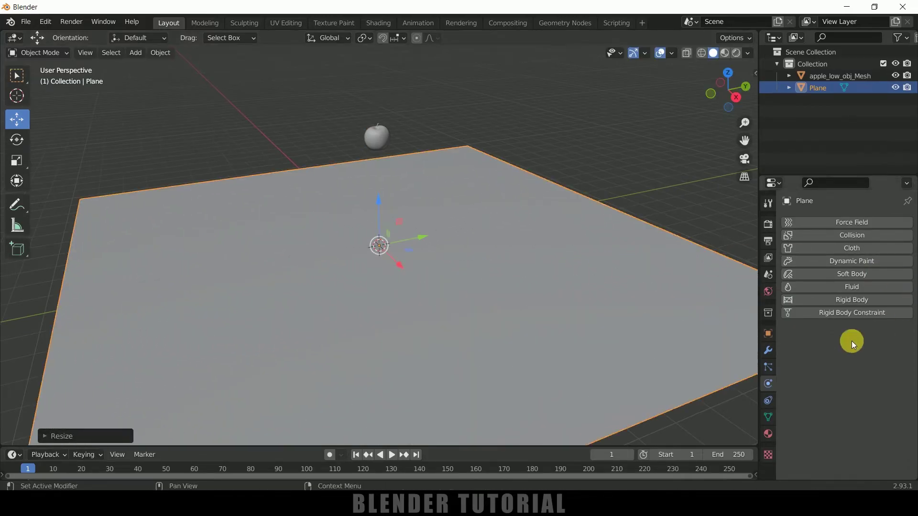
- Give the plane Passive rigid body physics and play back to see the apple land on it
{"action": "left_click", "coordinate": [632, 162]}
{"action": "left_click", "coordinate": [624, 265]}
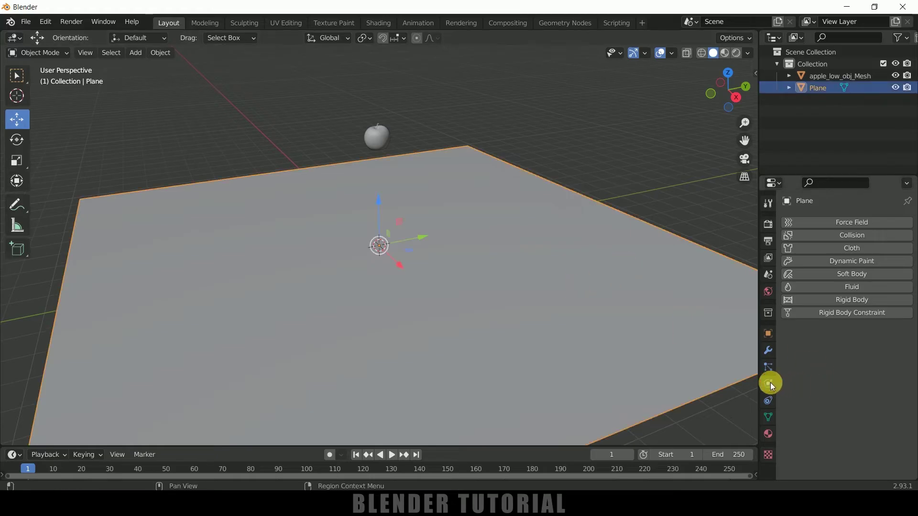
{"action": "left_click", "coordinate": [859, 302]}
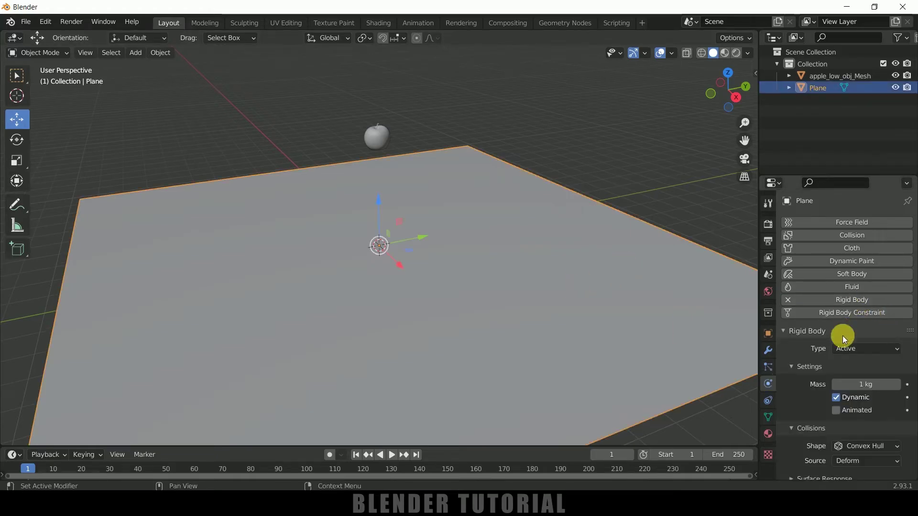
{"action": "left_click", "coordinate": [832, 351]}
{"action": "left_click", "coordinate": [862, 370]}
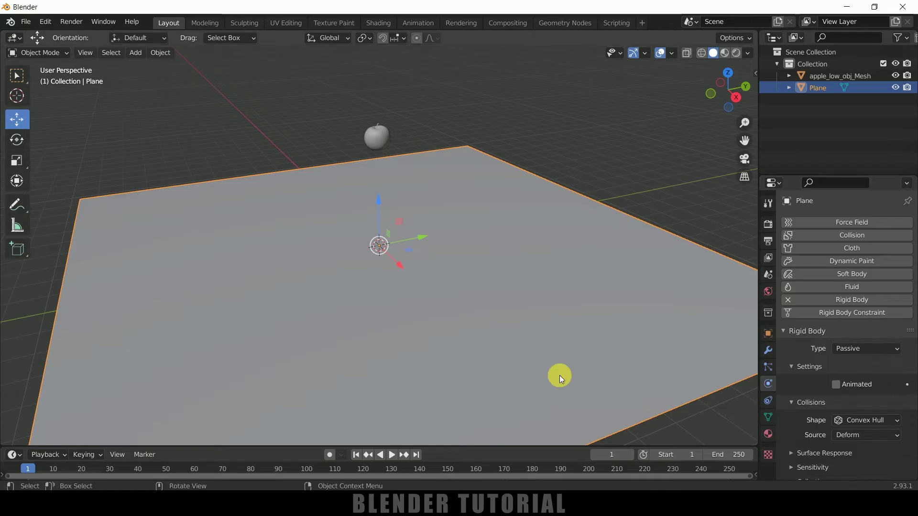
{"action": "left_click", "coordinate": [392, 455]}
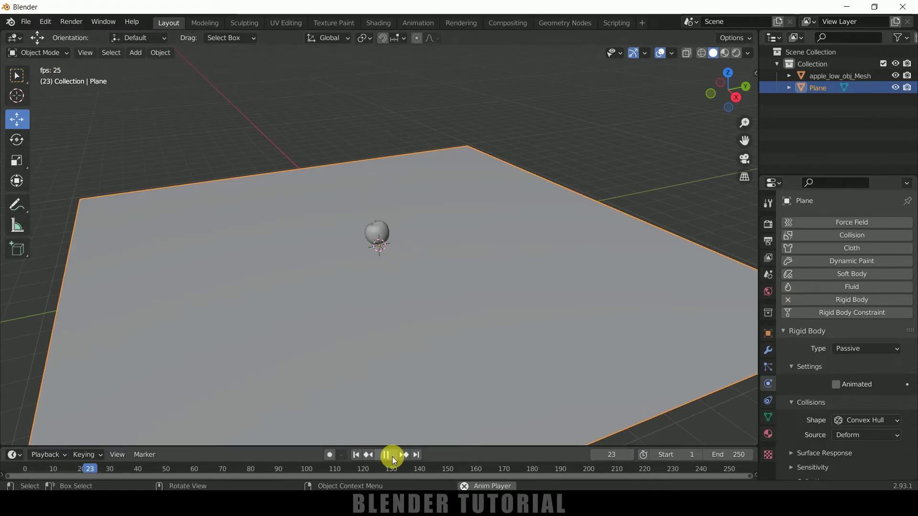
{"action": "left_click", "coordinate": [387, 455]}
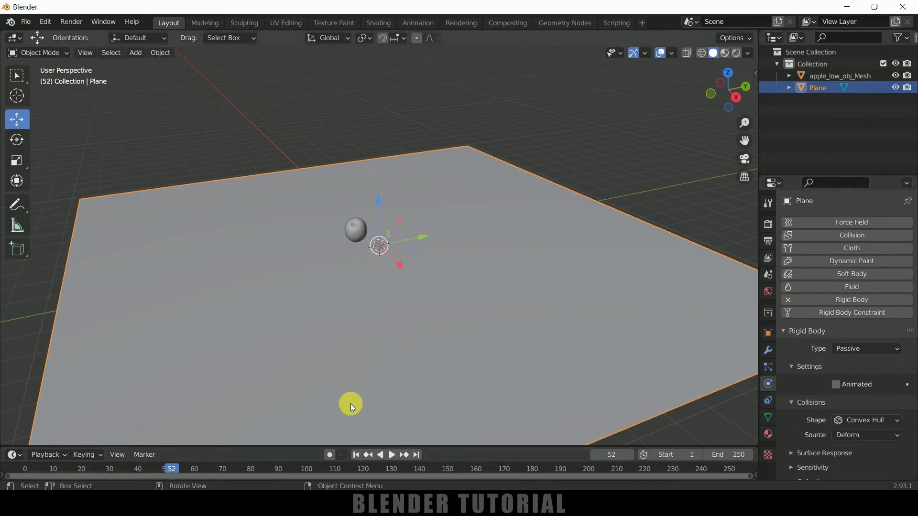
{"action": "left_click", "coordinate": [356, 455]}
- Import the bowl OBJ from the bowl/source folder so it sits on the plane under the apple
{"action": "mouse_move", "coordinate": [453, 314]}
{"action": "middle_mouse_down"}
{"action": "mouse_move", "coordinate": [420, 300]}
{"action": "mouse_move", "coordinate": [433, 278]}
{"action": "middle_mouse_up"}
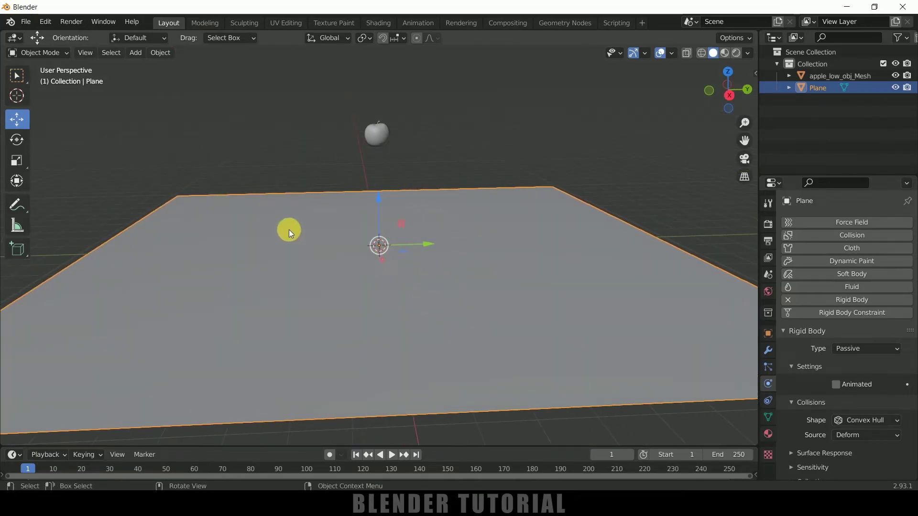
{"action": "left_click", "coordinate": [25, 22]}
{"action": "mouse_move", "coordinate": [45, 183]}
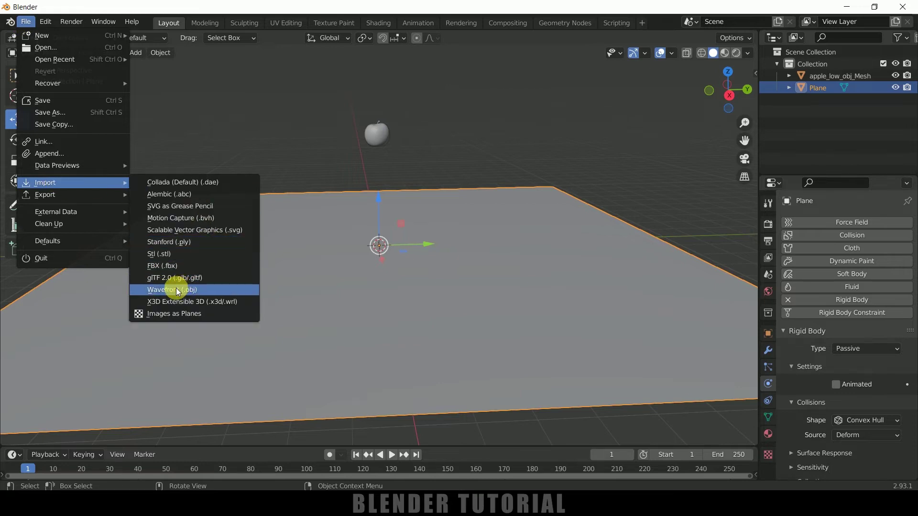
{"action": "left_click", "coordinate": [176, 292]}
{"action": "double_click", "coordinate": [408, 152]}
{"action": "left_click", "coordinate": [345, 165]}
{"action": "double_click", "coordinate": [344, 165]}
{"action": "left_click", "coordinate": [369, 167]}
{"action": "left_click", "coordinate": [658, 421]}
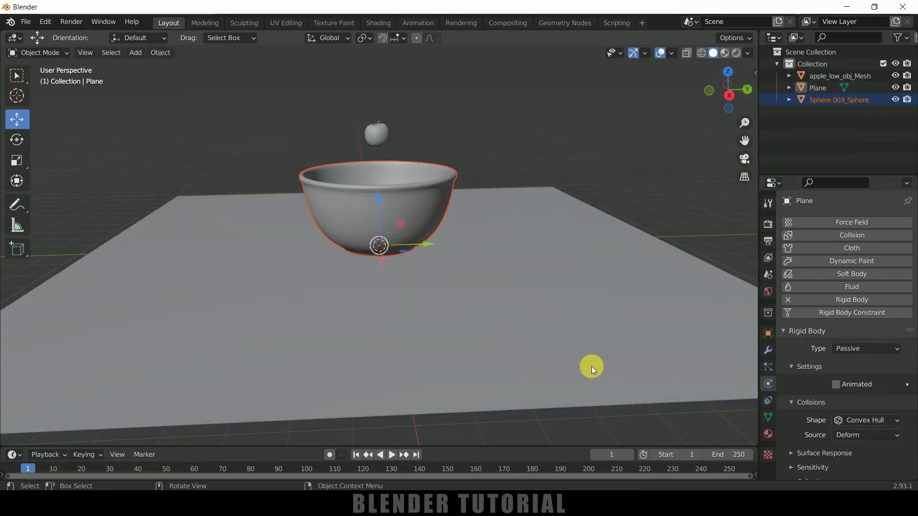
{"action": "middle_click_drag", "start_coordinate": [484, 314], "coordinate": [504, 320]}
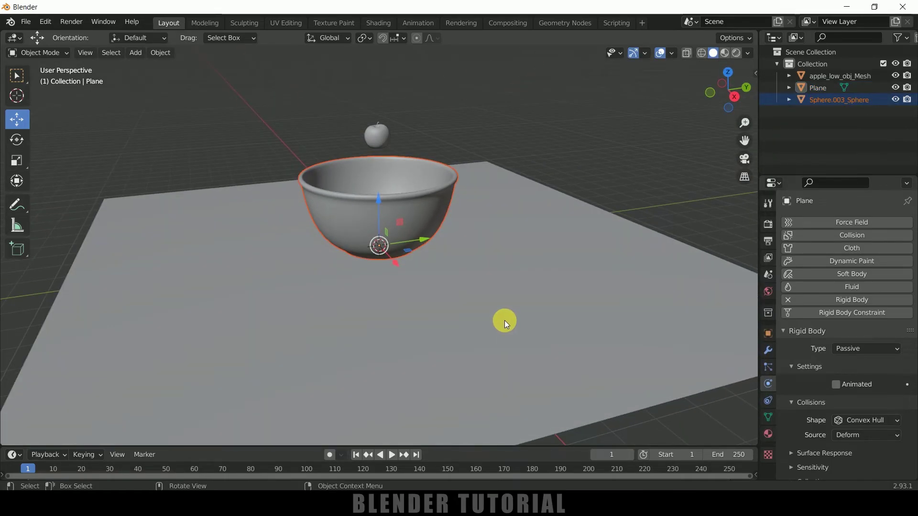
- From Right Ortho view lift the bowl onto the plane, then scale it down to about 0.6
{"action": "key", "text": "KP_3"}
{"action": "scroll", "coordinate": [503, 321], "scroll_direction": "up", "scroll_amount": 5}
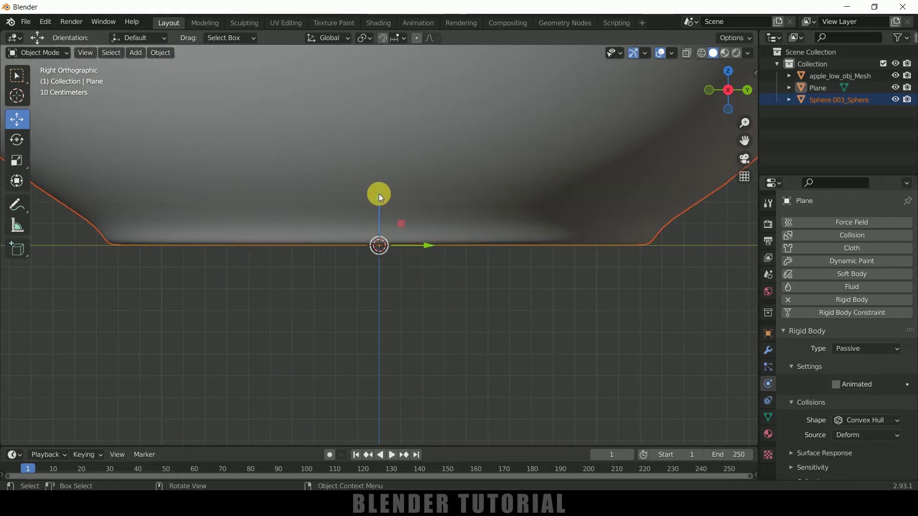
{"action": "left_click_drag", "start_coordinate": [381, 193], "coordinate": [389, 192]}
{"action": "middle_click_drag", "start_coordinate": [493, 256], "coordinate": [510, 282]}
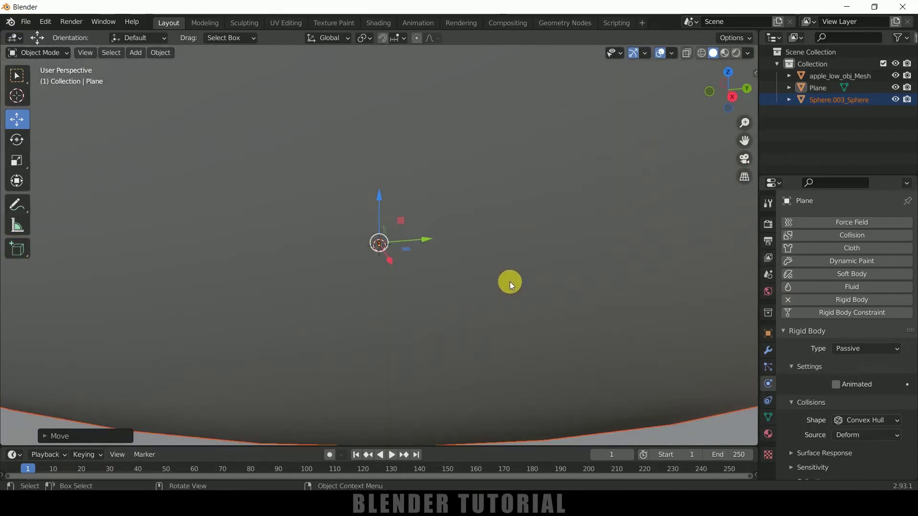
{"action": "scroll", "coordinate": [510, 282], "scroll_direction": "down", "scroll_amount": 5}
{"action": "mouse_move", "coordinate": [512, 260]}
{"action": "middle_mouse_down"}
{"action": "mouse_move", "coordinate": [522, 308]}
{"action": "mouse_move", "coordinate": [489, 243]}
{"action": "middle_mouse_up"}
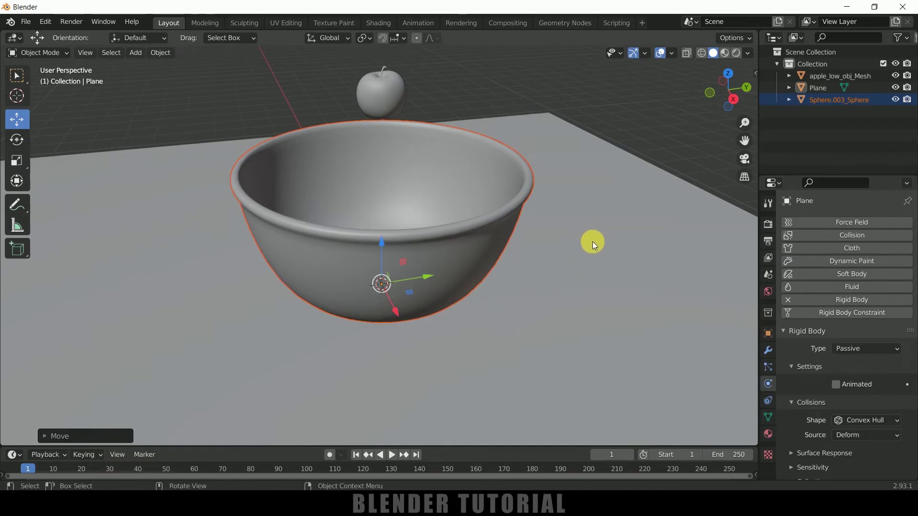
{"action": "key", "text": "s"}
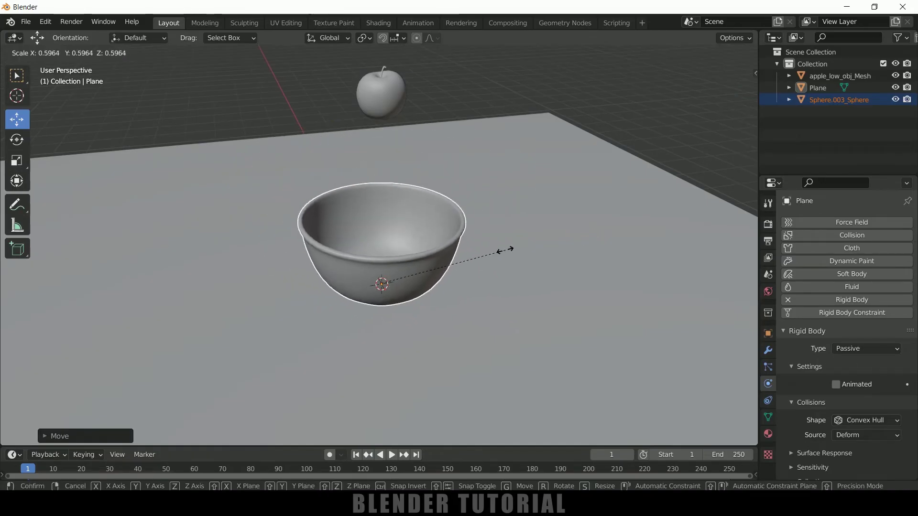
{"action": "left_click", "coordinate": [395, 256]}
{"action": "mouse_move", "coordinate": [528, 282]}
{"action": "middle_mouse_down"}
{"action": "mouse_move", "coordinate": [514, 252]}
{"action": "mouse_move", "coordinate": [529, 240]}
{"action": "mouse_move", "coordinate": [558, 272]}
{"action": "middle_mouse_up"}
- Give the bowl Passive rigid body physics and play back the apple dropping onto its rim
{"action": "left_click", "coordinate": [594, 128]}
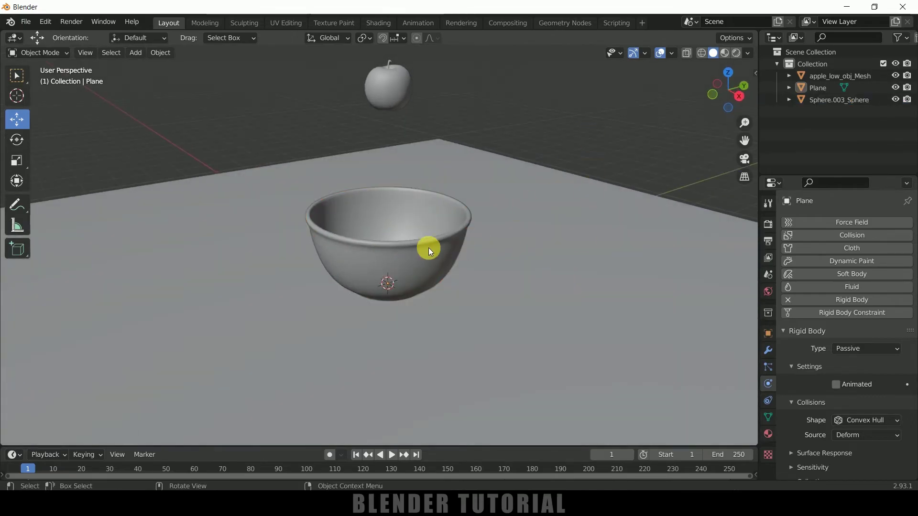
{"action": "left_click", "coordinate": [422, 247]}
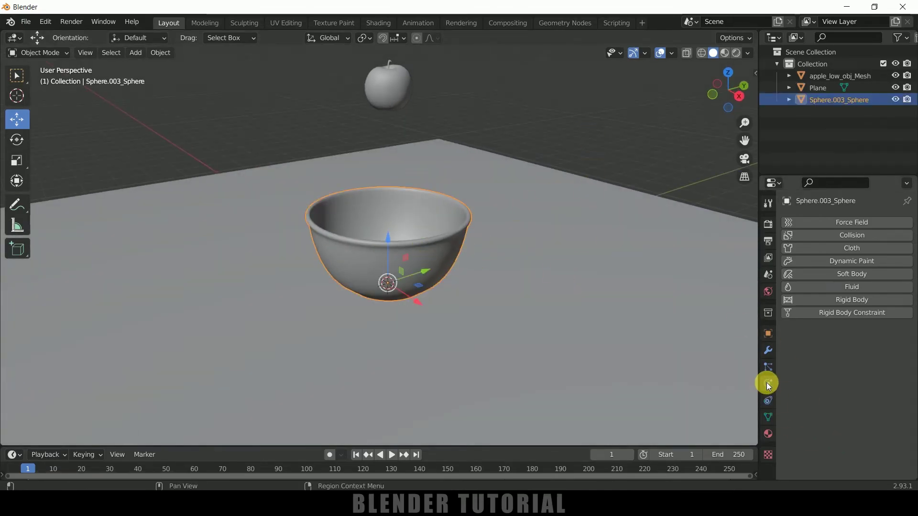
{"action": "left_click", "coordinate": [852, 301]}
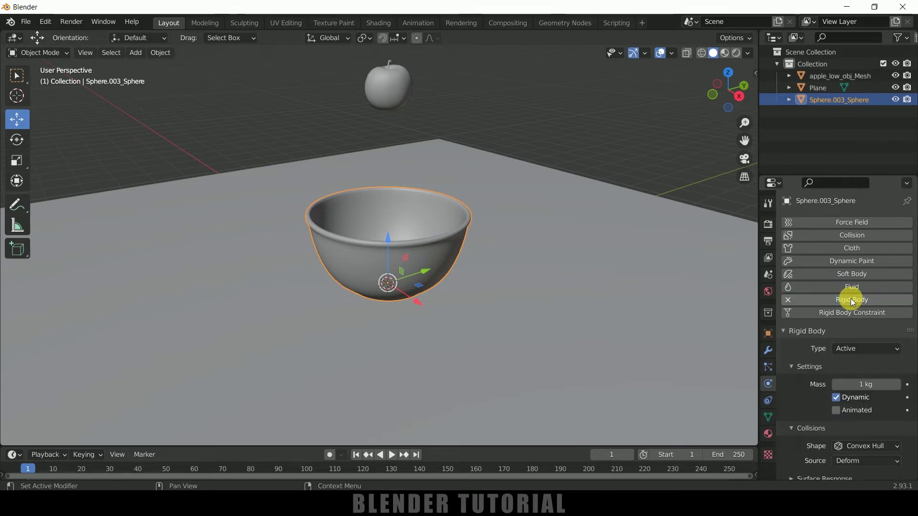
{"action": "left_click", "coordinate": [863, 349]}
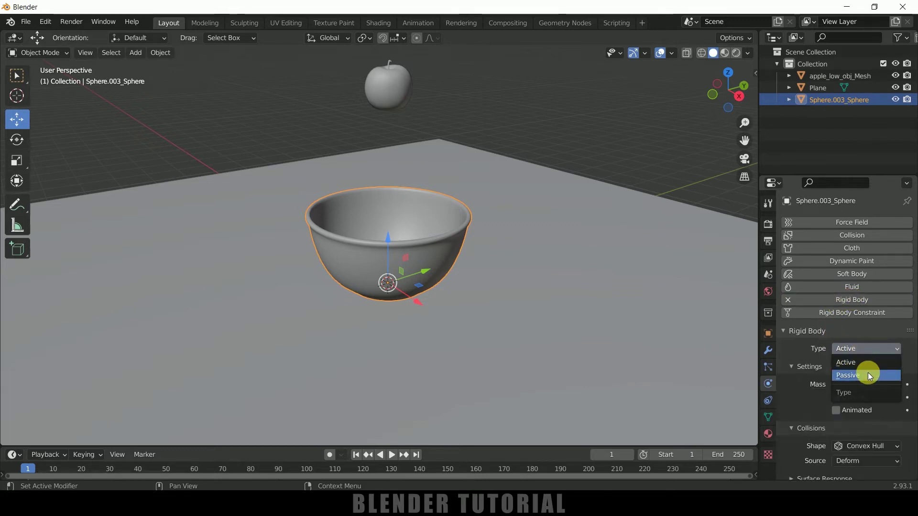
{"action": "left_click", "coordinate": [868, 373]}
{"action": "scroll", "coordinate": [391, 444], "scroll_direction": "down", "scroll_amount": 2}
{"action": "left_click", "coordinate": [390, 453]}
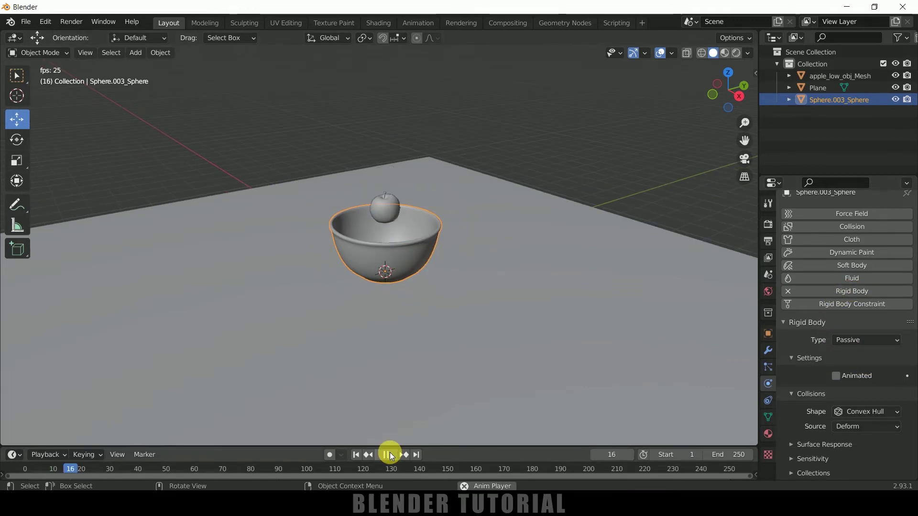
{"action": "left_click", "coordinate": [390, 453]}
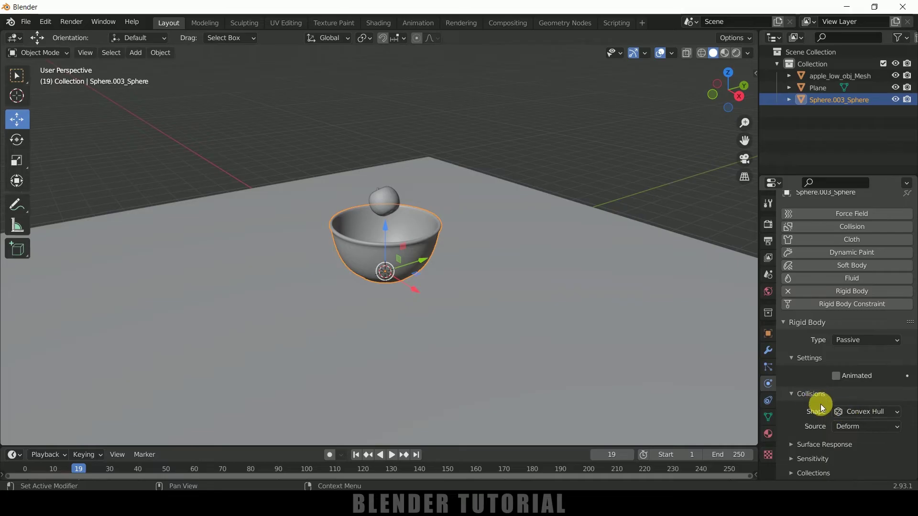
- Set the bowl's collision shape to Mesh and replay to see the apple fall inside it
{"action": "left_click", "coordinate": [861, 413]}
{"action": "left_click", "coordinate": [841, 324]}
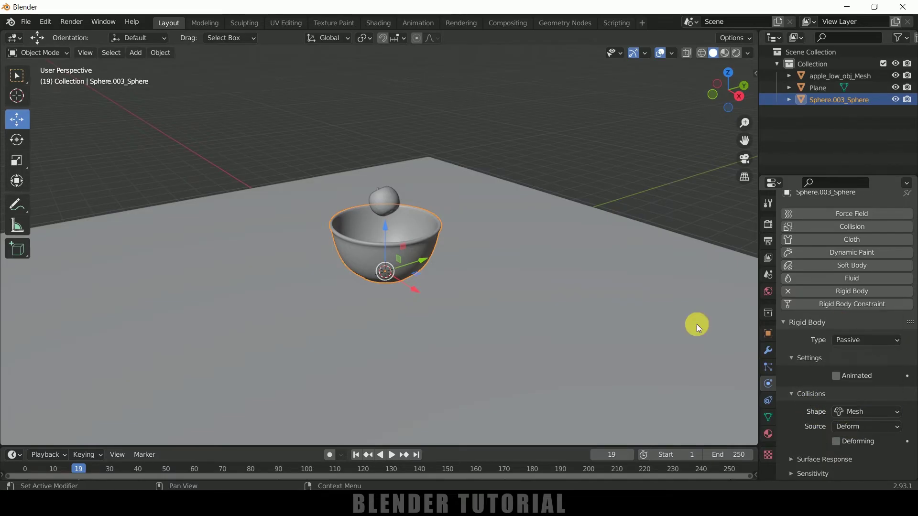
{"action": "left_click", "coordinate": [356, 455]}
{"action": "left_click", "coordinate": [392, 455]}
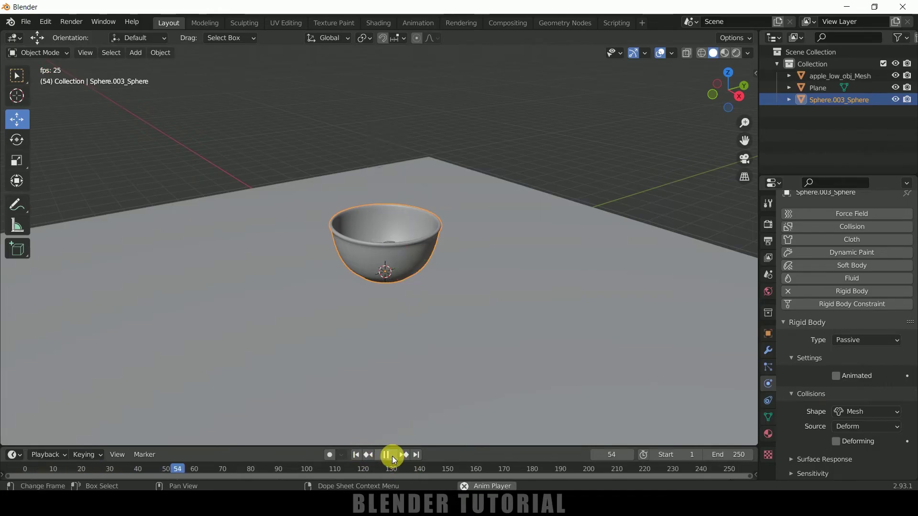
{"action": "left_click", "coordinate": [393, 456]}
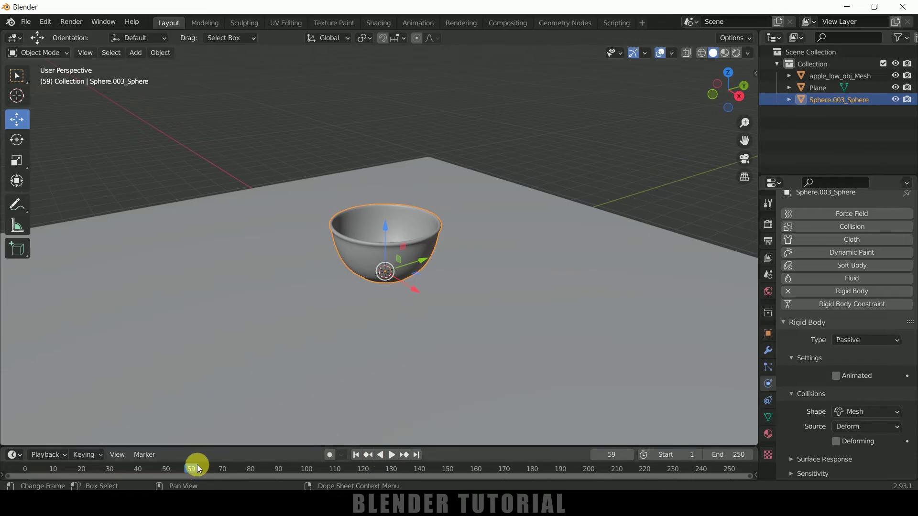
{"action": "left_click", "coordinate": [125, 470]}
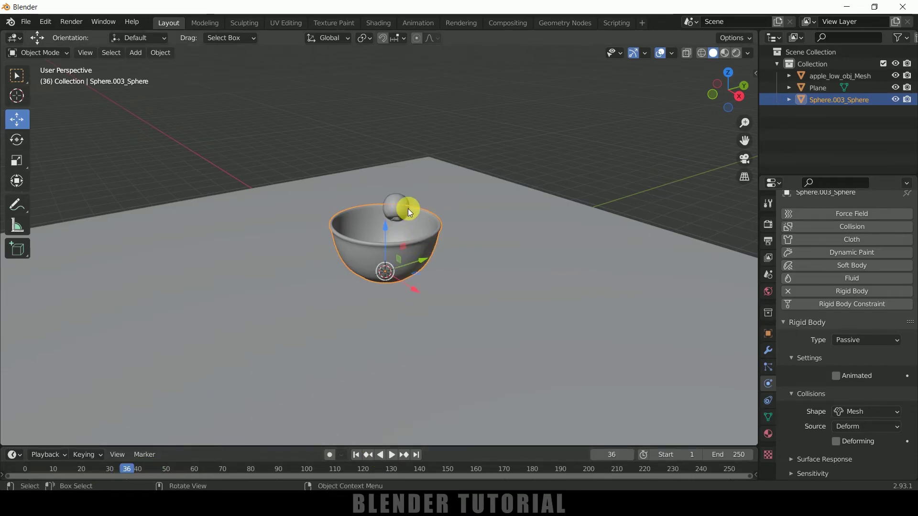
{"action": "left_click", "coordinate": [594, 128]}
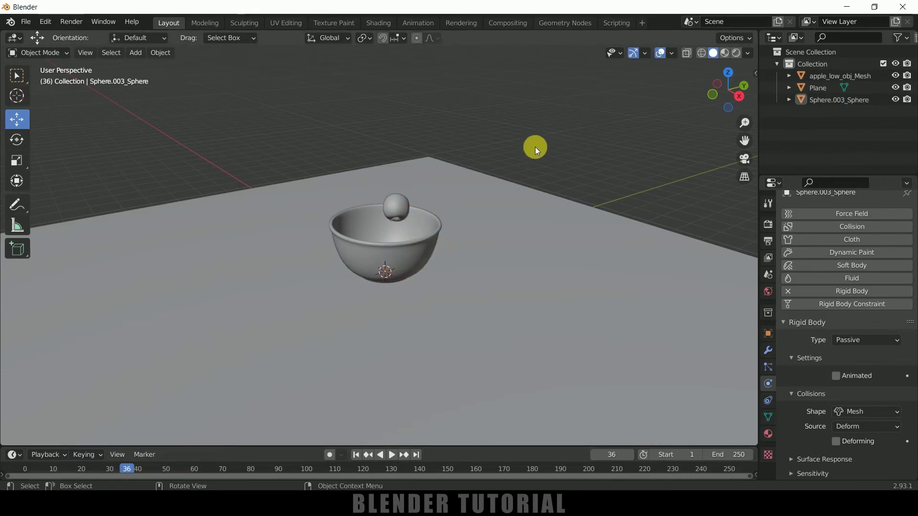
- Set Surface Response friction to 0.685 on the apple and 0.692 on the bowl, then rewind to frame 1
{"action": "left_click", "coordinate": [401, 207]}
{"action": "scroll", "coordinate": [810, 419], "scroll_direction": "down", "scroll_amount": 2}
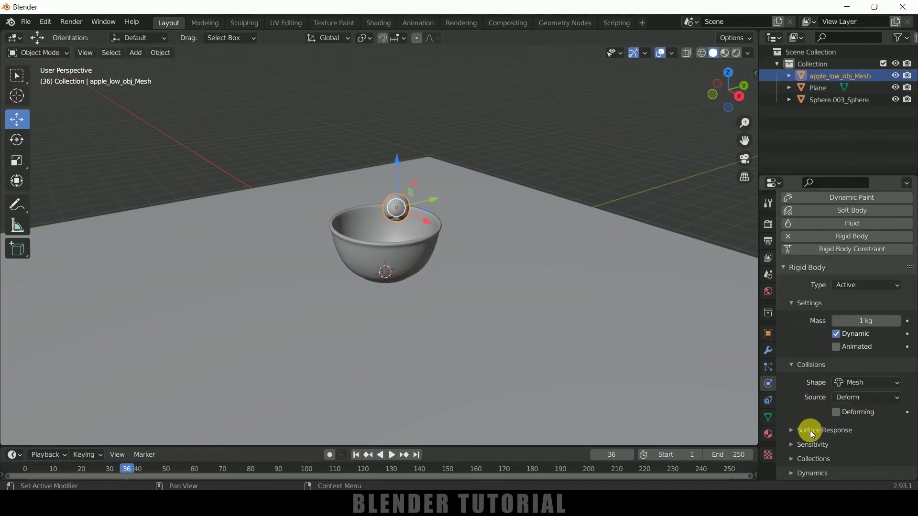
{"action": "left_click", "coordinate": [811, 431]}
{"action": "scroll", "coordinate": [810, 431], "scroll_direction": "down", "scroll_amount": 2}
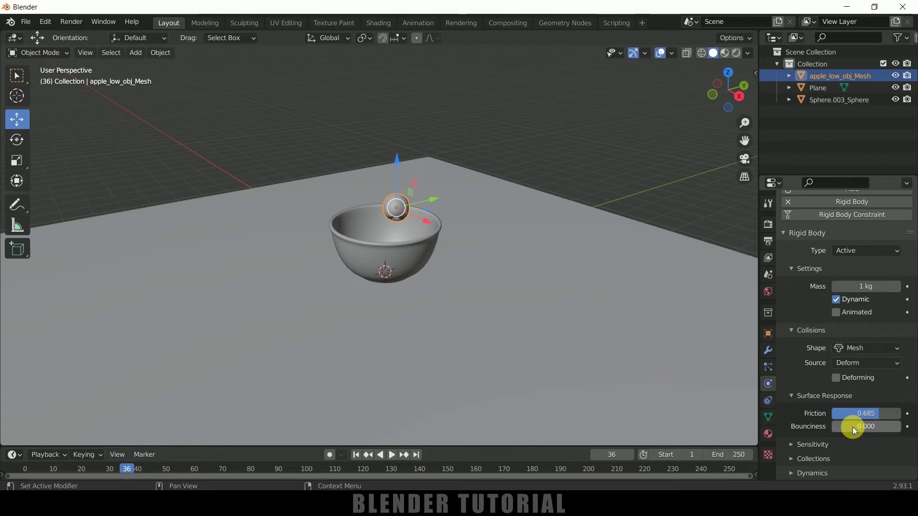
{"action": "left_click", "coordinate": [611, 160]}
{"action": "left_click", "coordinate": [391, 252]}
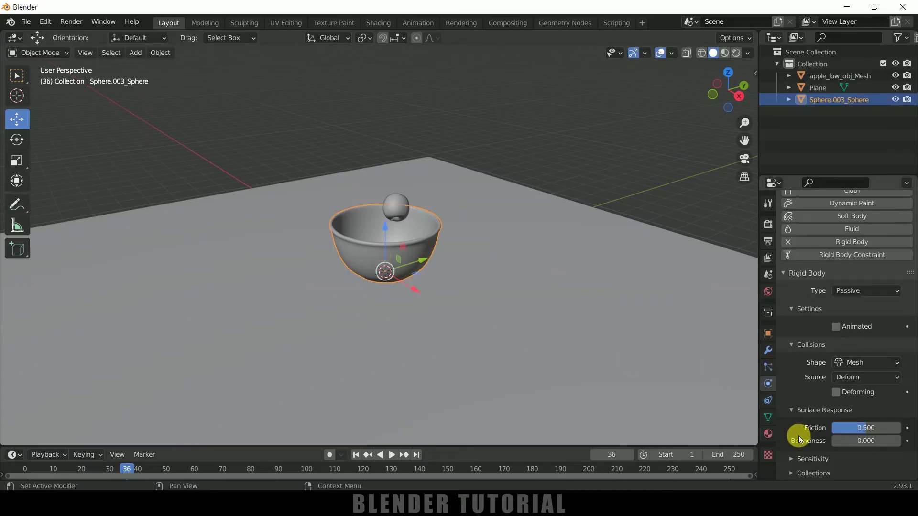
{"action": "scroll", "coordinate": [791, 455], "scroll_direction": "down", "scroll_amount": 1}
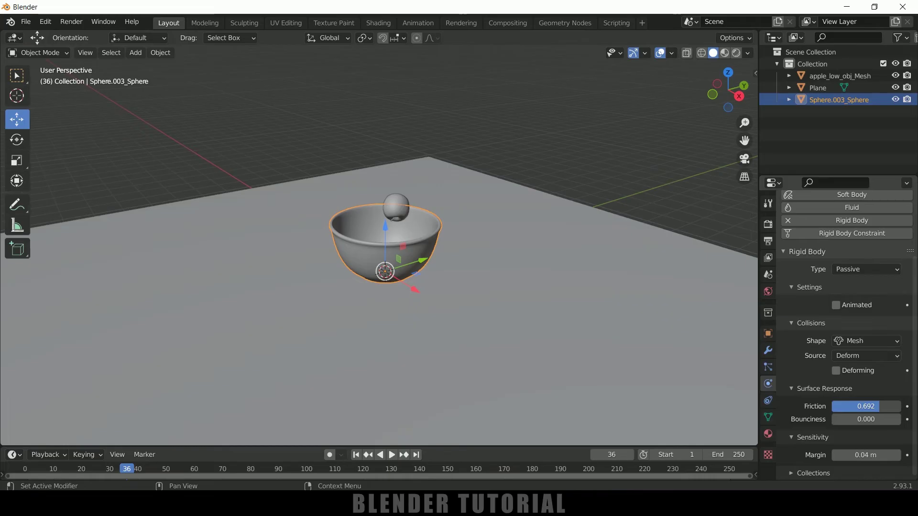
{"action": "left_click", "coordinate": [356, 454]}
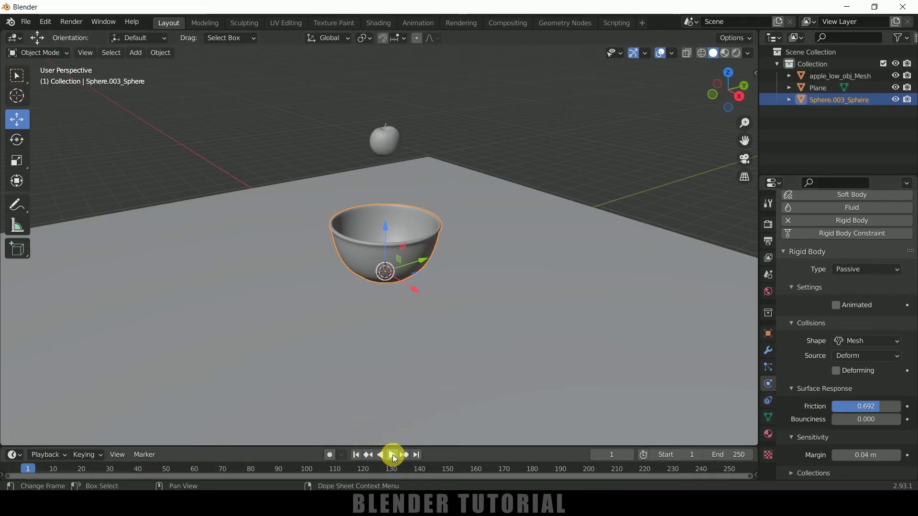
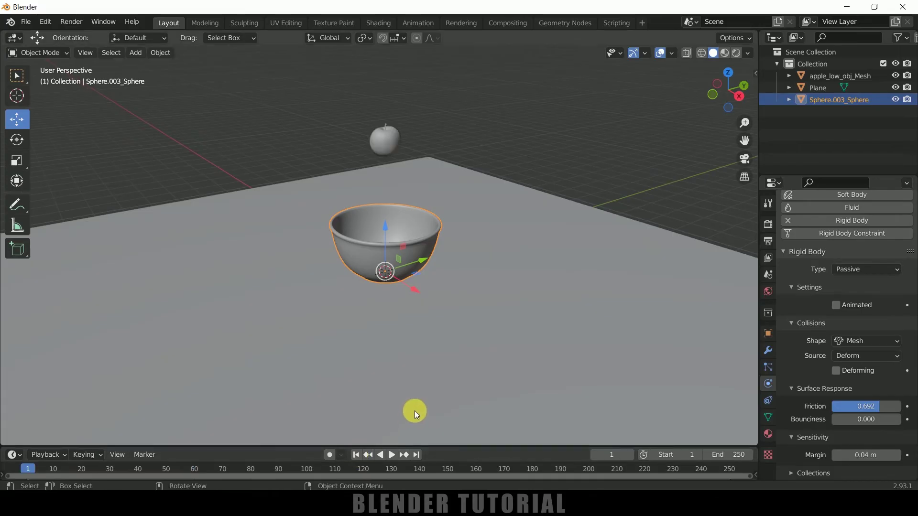
- Duplicate the apple straight up with Shift+D on Z, then duplicate the pair again to make four
{"action": "middle_click_drag", "start_coordinate": [416, 408], "coordinate": [470, 390]}
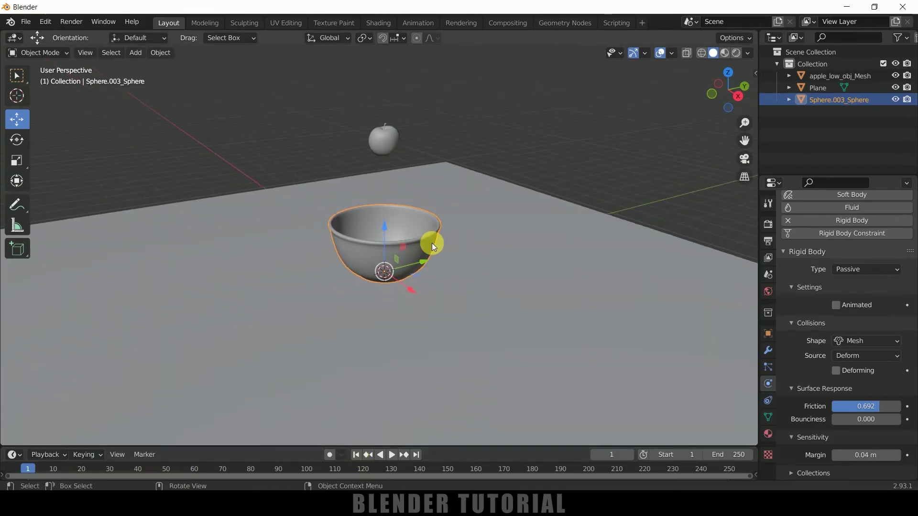
{"action": "middle_click_drag", "start_coordinate": [422, 177], "coordinate": [491, 206]}
{"action": "left_click", "coordinate": [381, 143]}
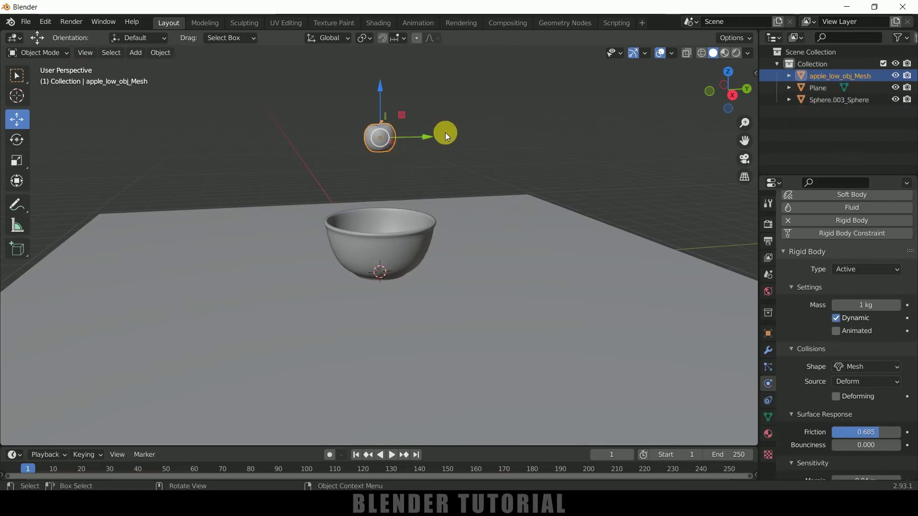
{"action": "key", "text": "shift+d"}
{"action": "key", "text": "z"}
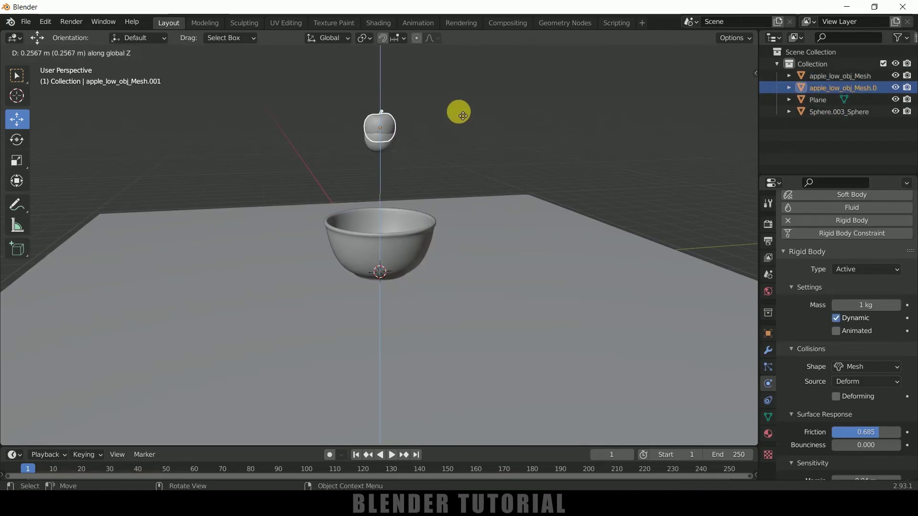
{"action": "left_click", "coordinate": [457, 90]}
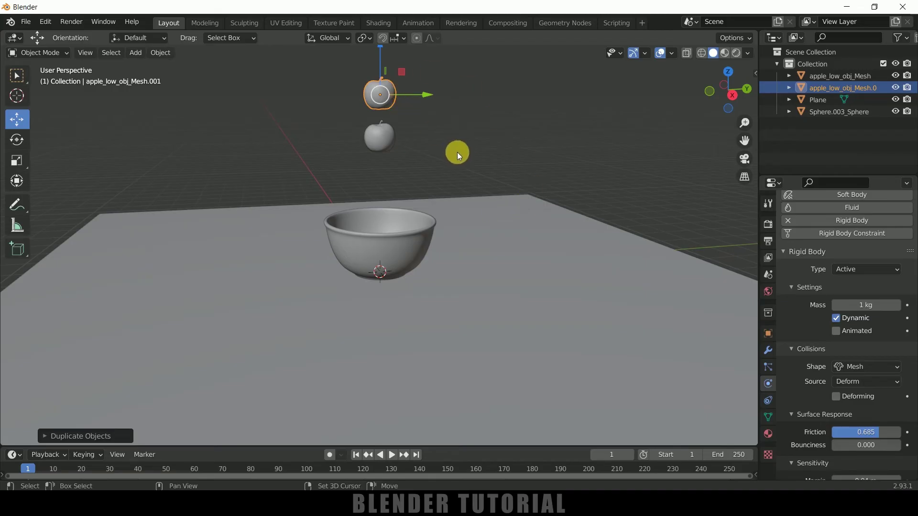
{"action": "middle_click_drag", "start_coordinate": [456, 159], "coordinate": [451, 225], "text": "shift"}
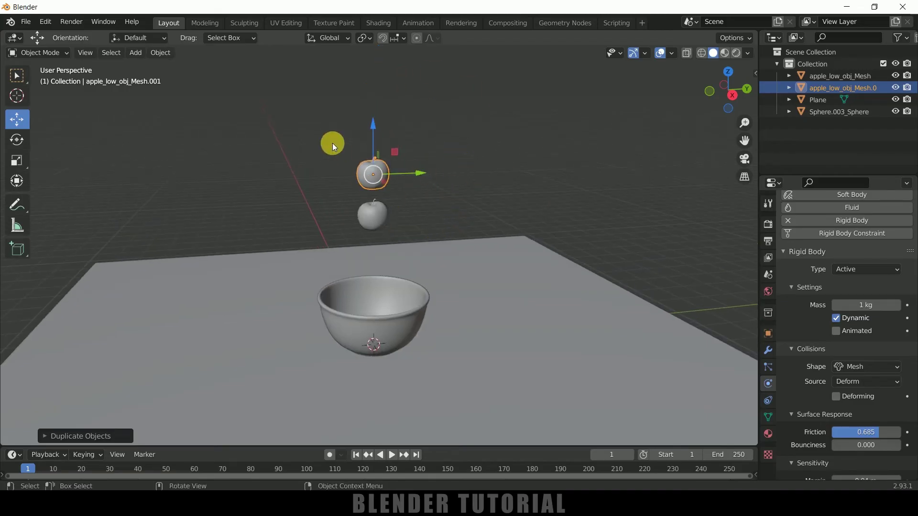
{"action": "left_click_drag", "start_coordinate": [325, 136], "coordinate": [429, 227]}
{"action": "key", "text": "shift+d"}
{"action": "key", "text": "z"}
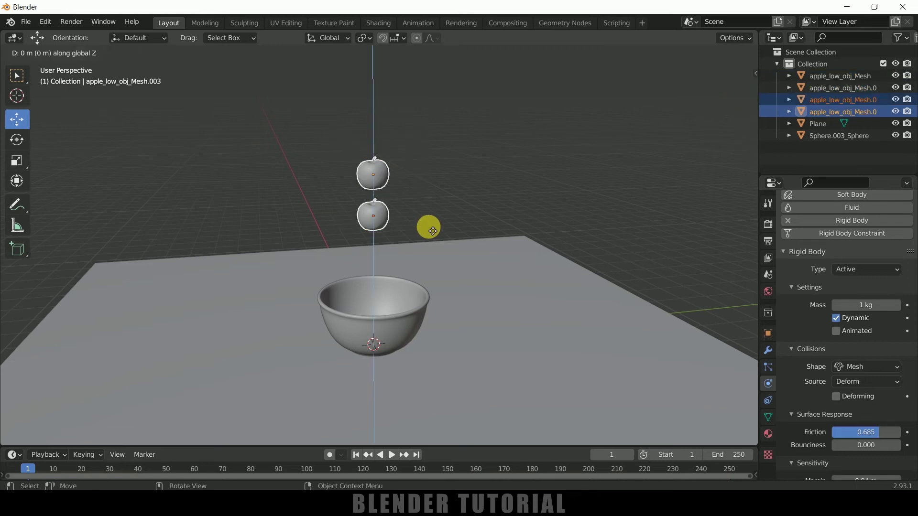
{"action": "left_click", "coordinate": [430, 145]}
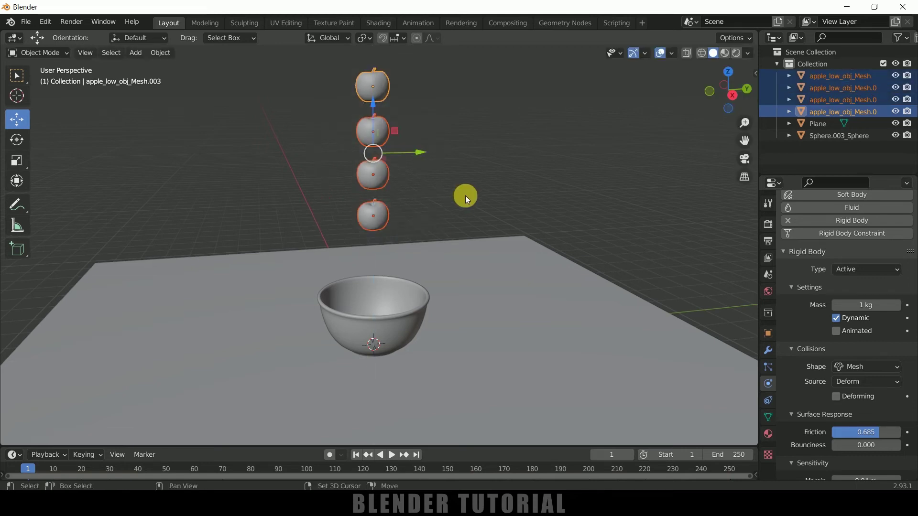
- Duplicate the four apples upward twice more to build a tall column above the bowl
{"action": "left_click_drag", "start_coordinate": [316, 57], "coordinate": [467, 196]}
{"action": "key", "text": "shift+d"}
{"action": "left_click", "coordinate": [363, 97]}
{"action": "middle_click_drag", "start_coordinate": [479, 240], "coordinate": [373, 93]}
{"action": "key", "text": "shift+d"}
{"action": "key", "text": "z"}
{"action": "left_click", "coordinate": [412, 411]}
{"action": "middle_click_drag", "start_coordinate": [412, 412], "coordinate": [439, 234]}
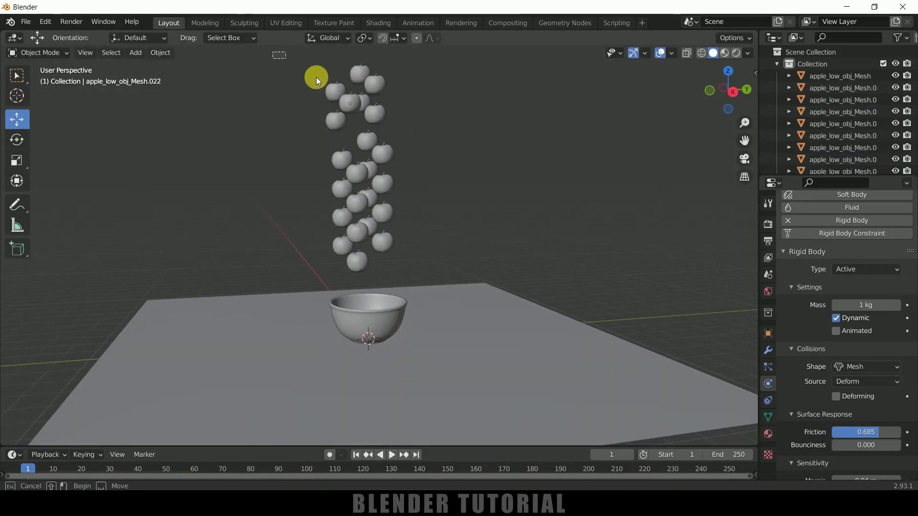
- Set every apple's origin to its own geometry, then deselect them all
{"action": "left_click_drag", "start_coordinate": [350, 103], "coordinate": [441, 267]}
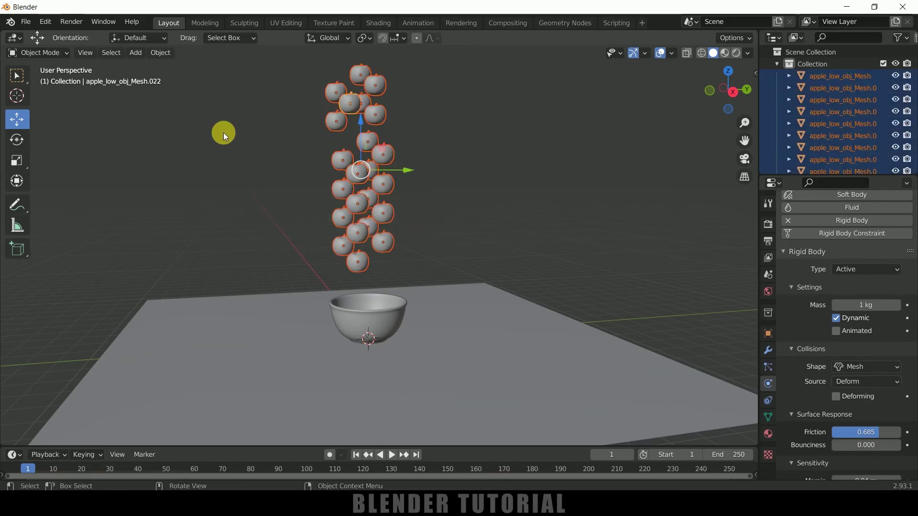
{"action": "left_click", "coordinate": [160, 52]}
{"action": "mouse_move", "coordinate": [179, 78]}
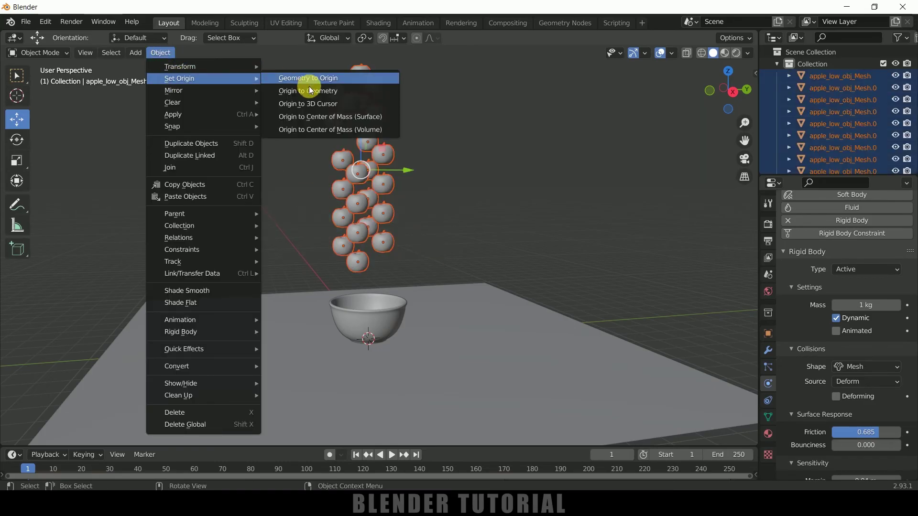
{"action": "left_click", "coordinate": [311, 91]}
{"action": "left_click", "coordinate": [533, 206]}
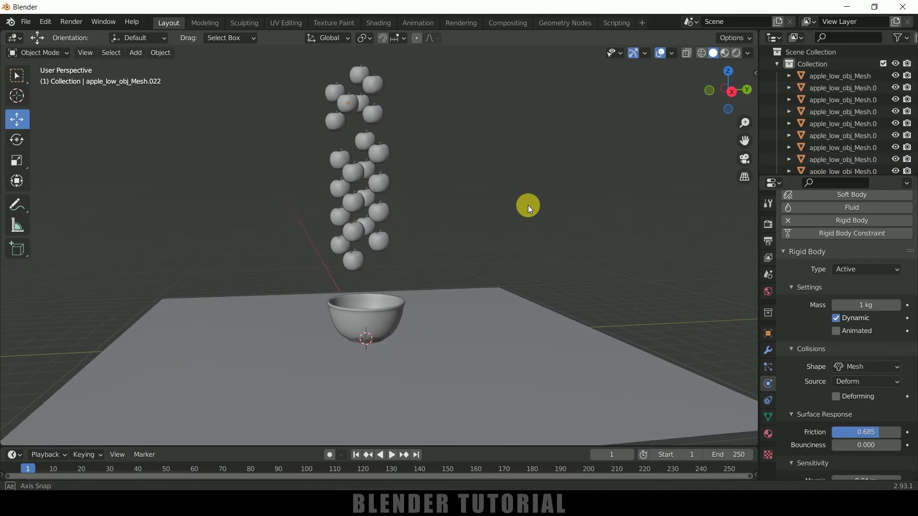
- Play the rigid-body simulation and pause at frame 73 with the apples settled in and around the bowl
{"action": "left_click", "coordinate": [392, 454]}
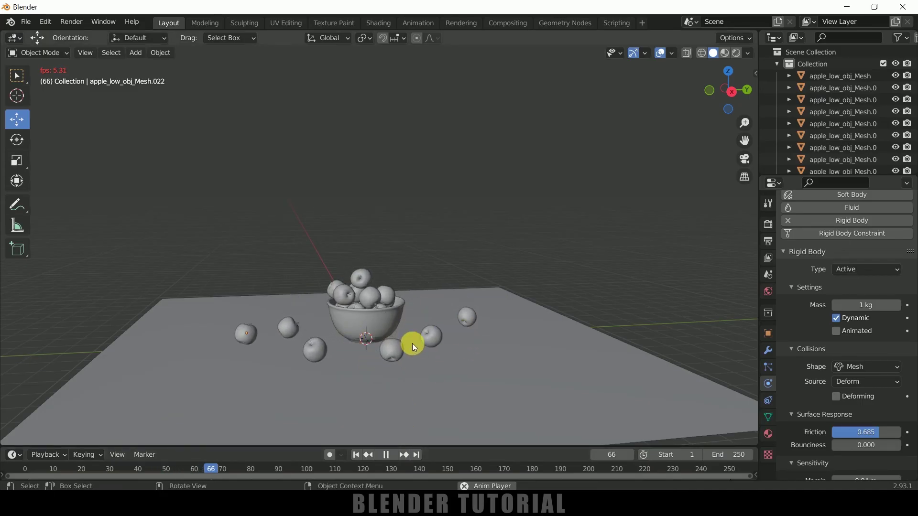
{"action": "left_click", "coordinate": [385, 455]}
{"action": "middle_click_drag", "start_coordinate": [475, 401], "coordinate": [468, 399]}
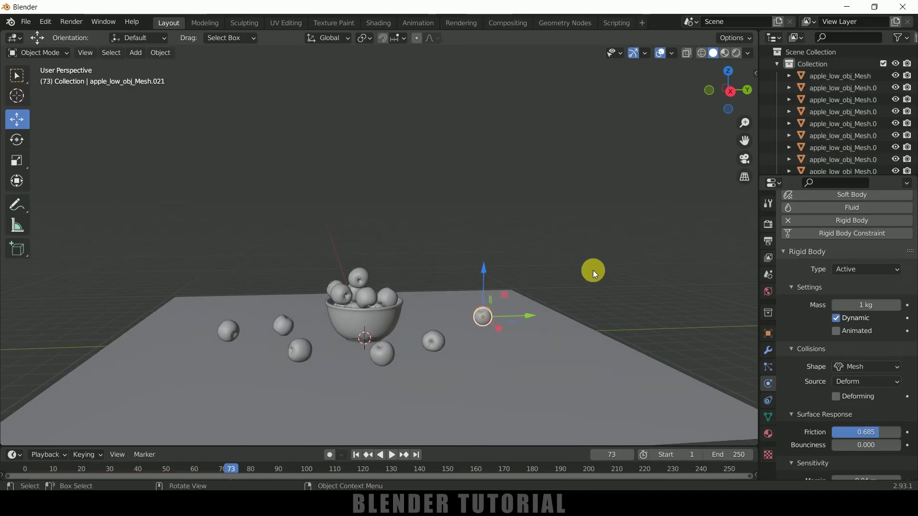
- Set the Rigid Body World cache end to 150 in Scene properties and bake the simulation
{"action": "left_click", "coordinate": [767, 277]}
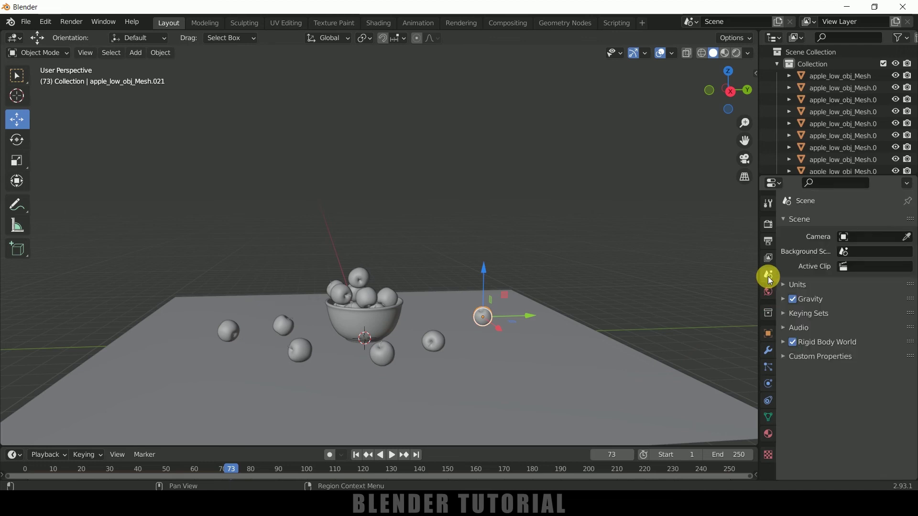
{"action": "left_click", "coordinate": [783, 343]}
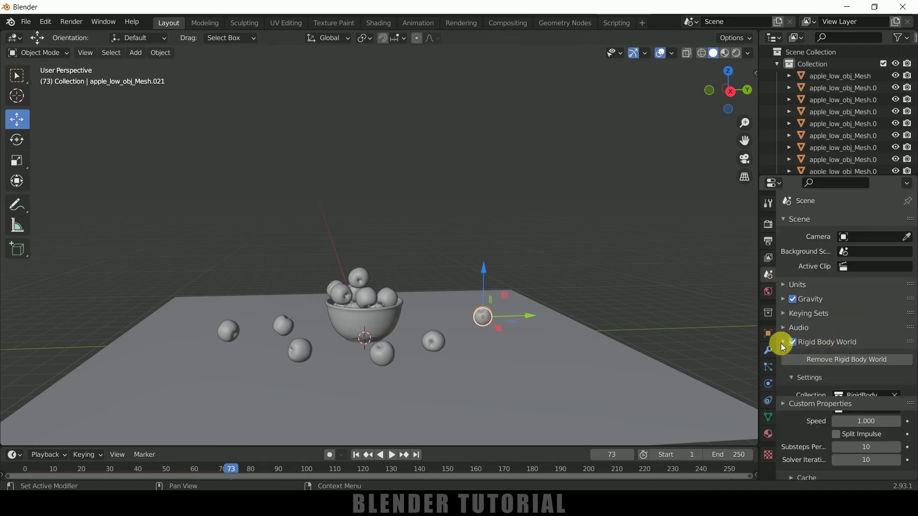
{"action": "scroll", "coordinate": [789, 415], "scroll_direction": "down", "scroll_amount": 2}
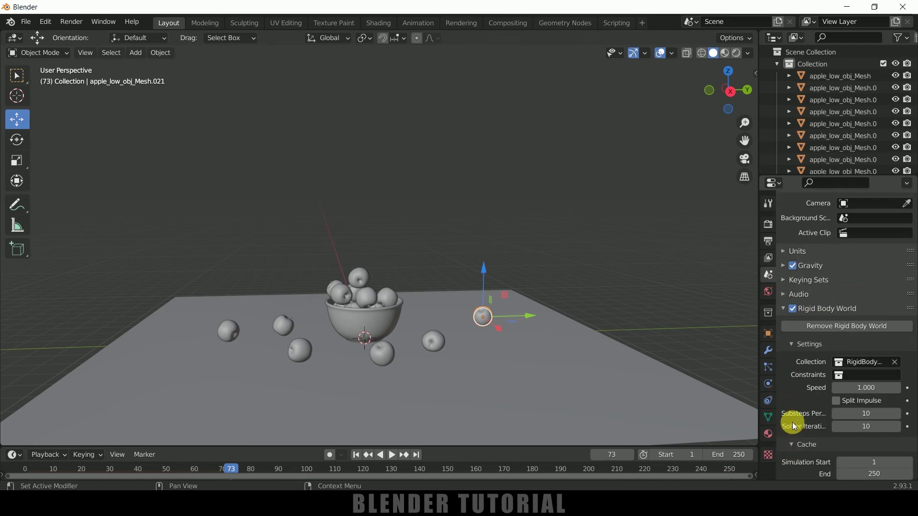
{"action": "left_click", "coordinate": [789, 445]}
{"action": "scroll", "coordinate": [792, 422], "scroll_direction": "down", "scroll_amount": 3}
{"action": "scroll", "coordinate": [792, 422], "scroll_direction": "down", "scroll_amount": 2}
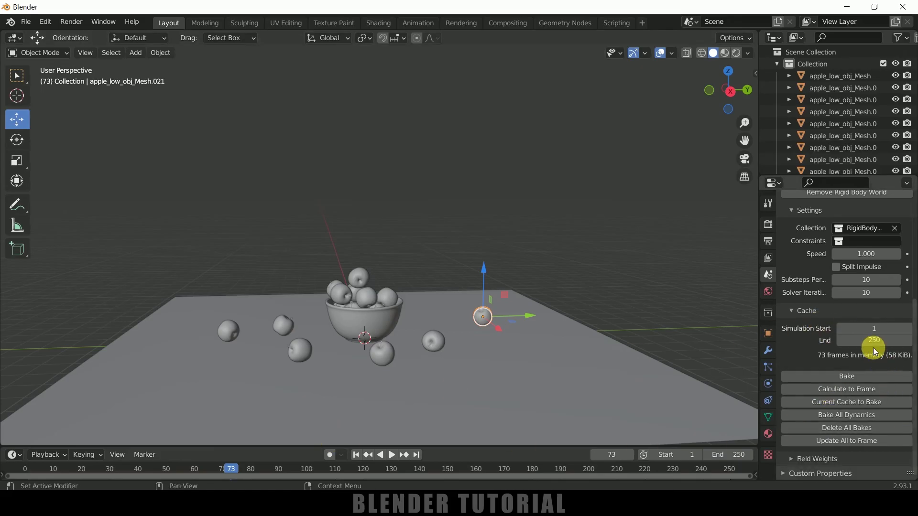
{"action": "left_click", "coordinate": [875, 342]}
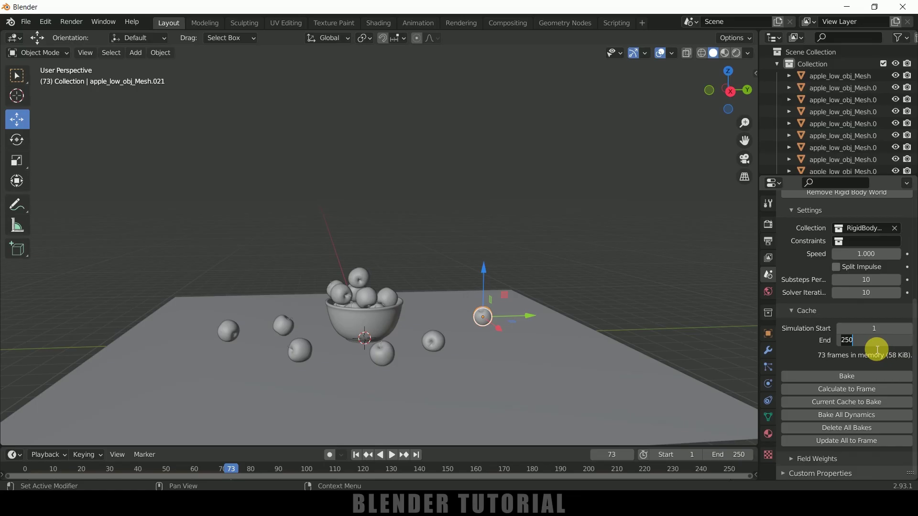
{"action": "type", "text": "150"}
{"action": "key", "text": "Return"}
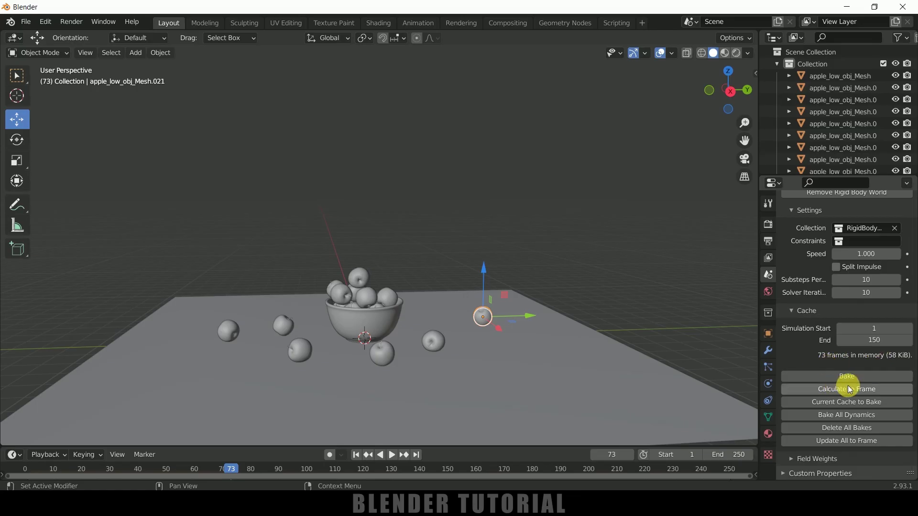
{"action": "left_click", "coordinate": [842, 375]}
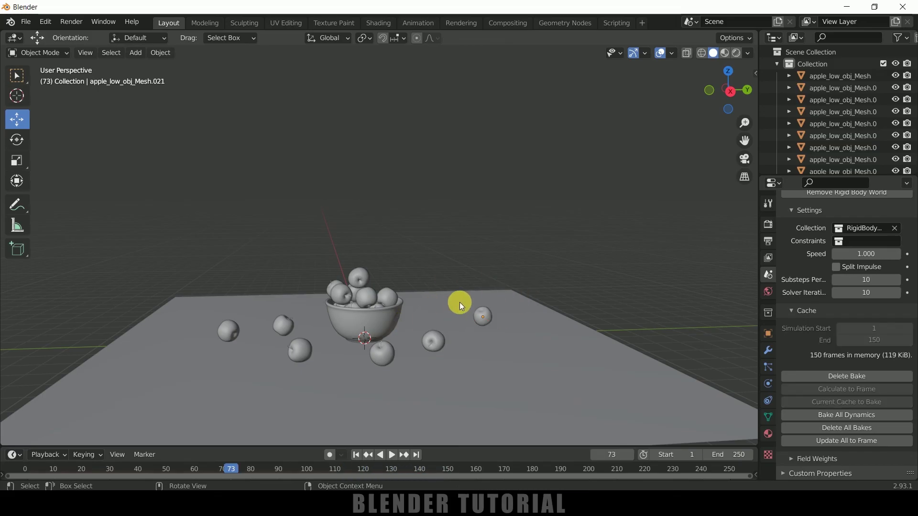
- Enable Cavity and Shadow viewport shading, then replay the baked simulation from frame 1
{"action": "left_click", "coordinate": [749, 53]}
{"action": "left_click", "coordinate": [681, 315]}
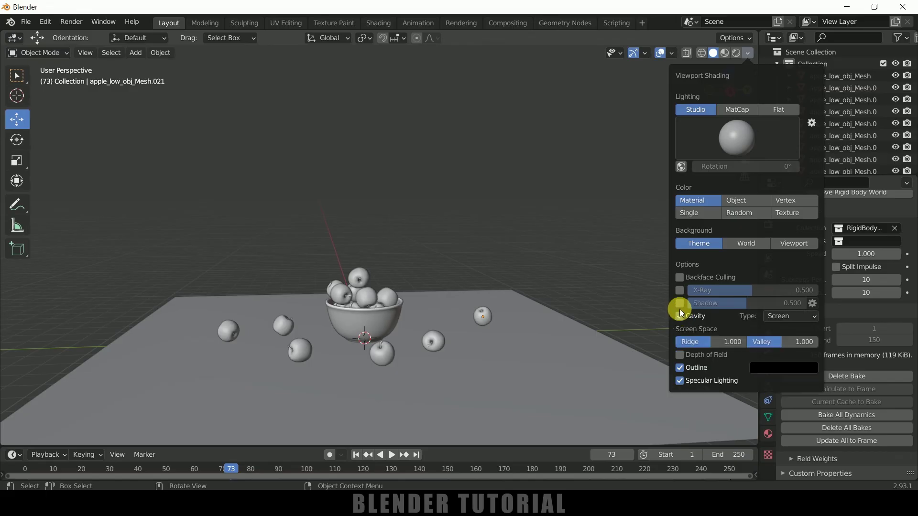
{"action": "middle_click_drag", "start_coordinate": [548, 276], "coordinate": [563, 236]}
{"action": "left_click", "coordinate": [357, 455]}
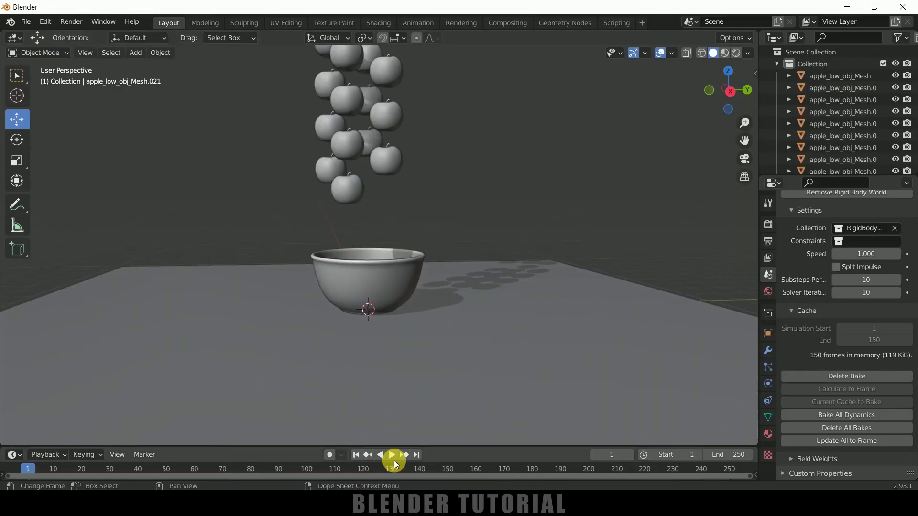
{"action": "left_click", "coordinate": [392, 459]}
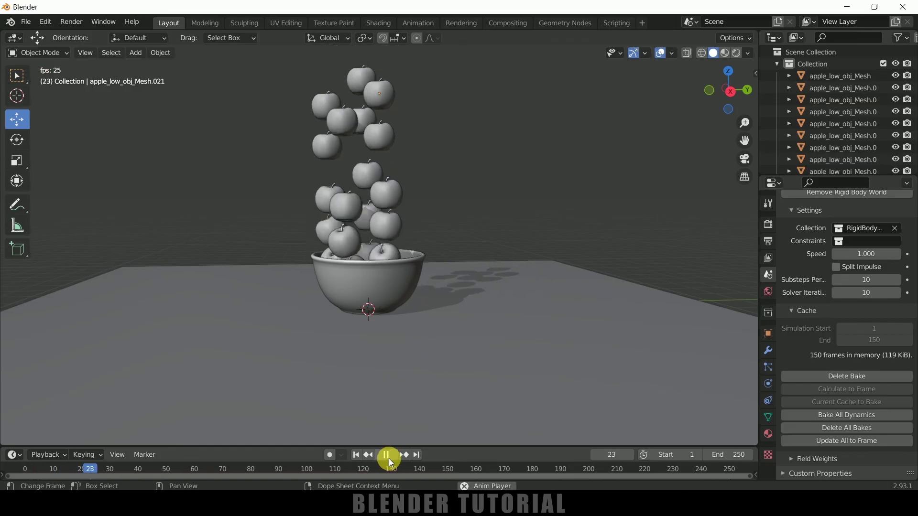